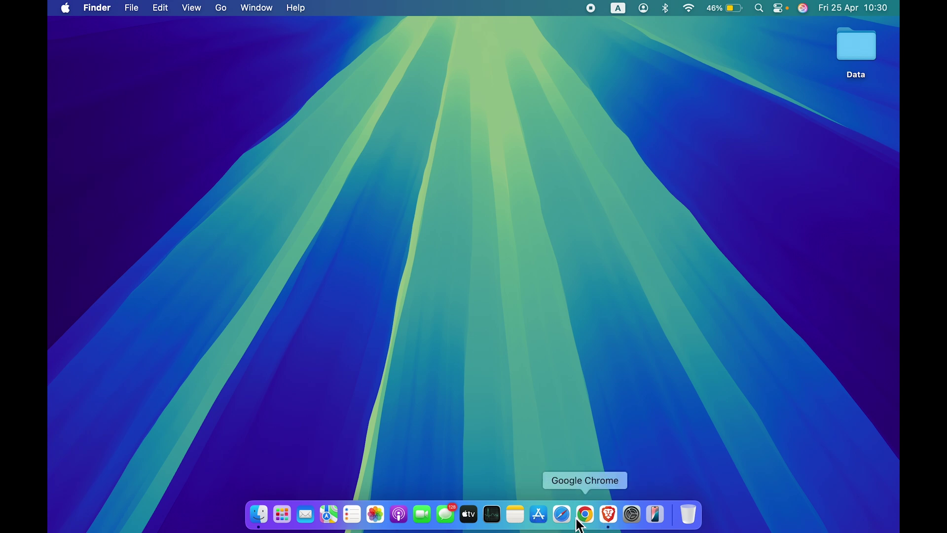
Step: Launch the App Store and close it to return to the desktop
left_click(544, 522)
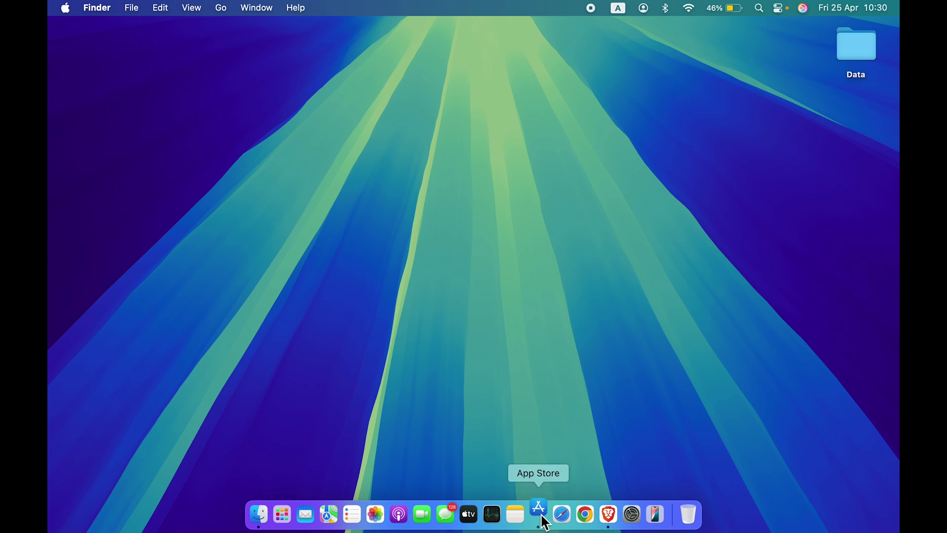
key("super+q")
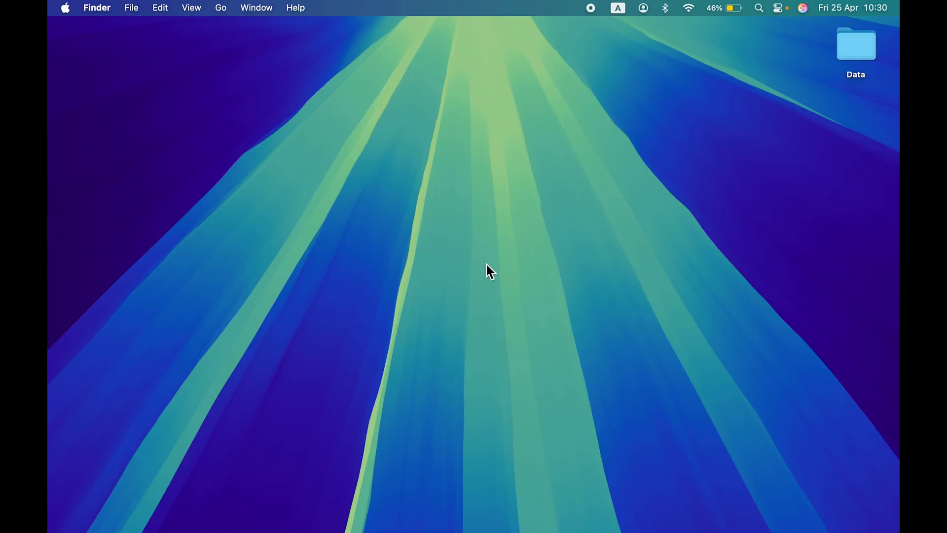
Step: Open Safari from the Launchpad app grid and close its browser window
mouse_move(422, 530)
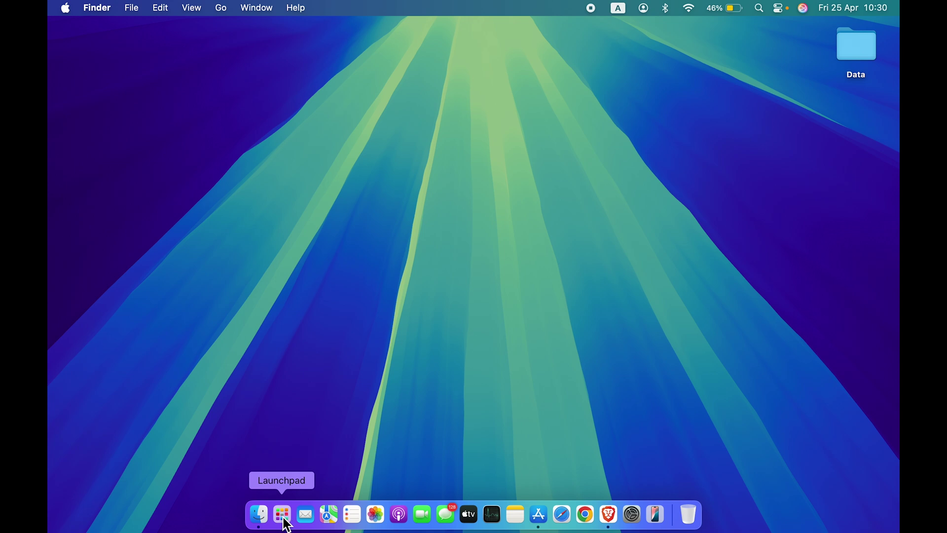
left_click(286, 524)
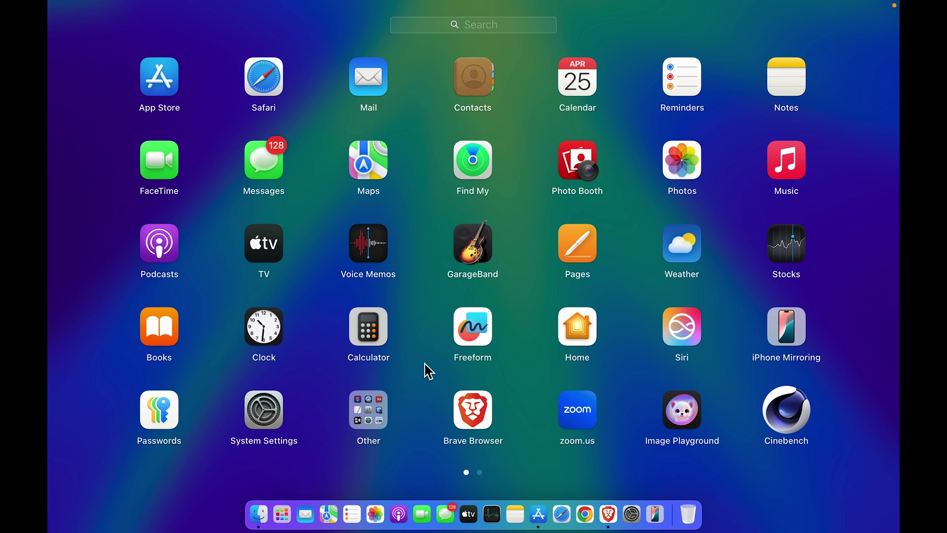
scroll(547, 364, "right", 3)
scroll(547, 363, "left", 3)
left_click(254, 75)
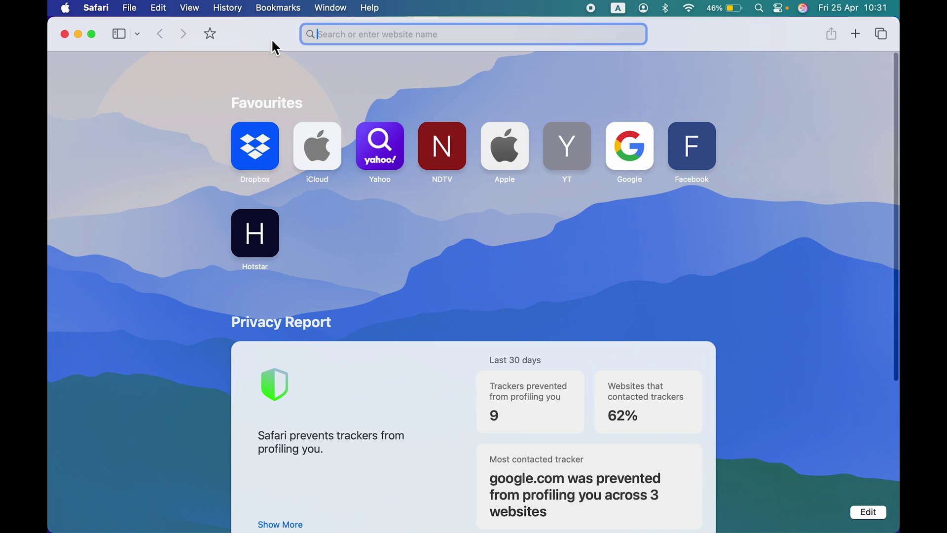
left_click(64, 34)
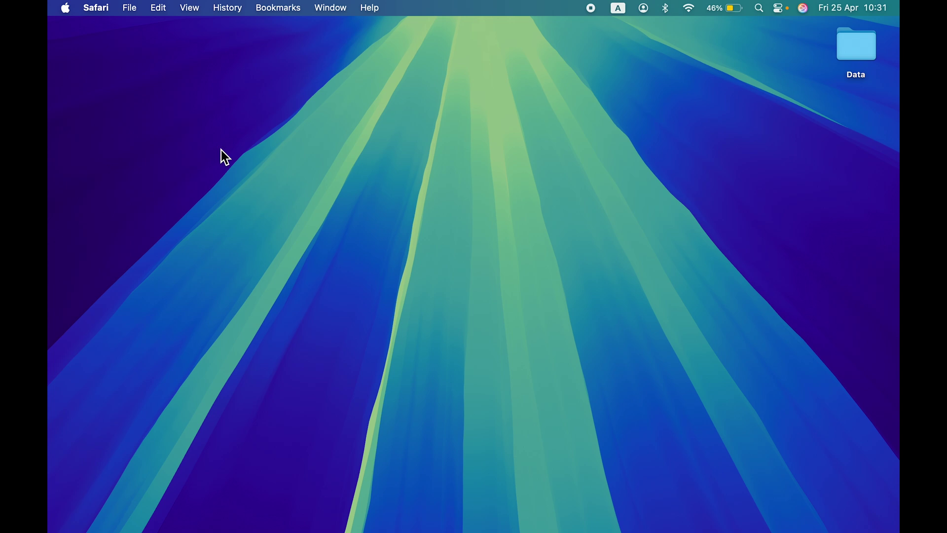
Step: Reopen Safari and quit the app completely so it no longer runs in the background
mouse_move(586, 527)
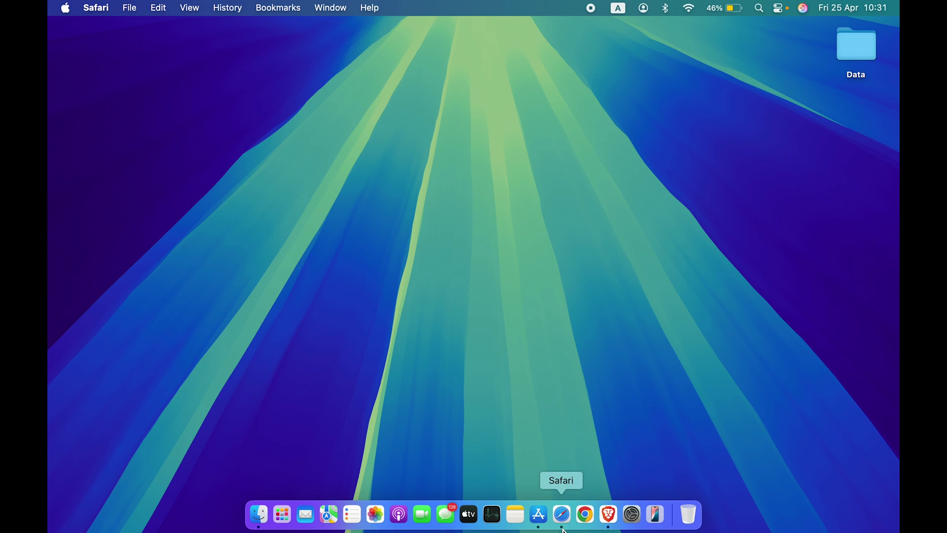
left_click(564, 527)
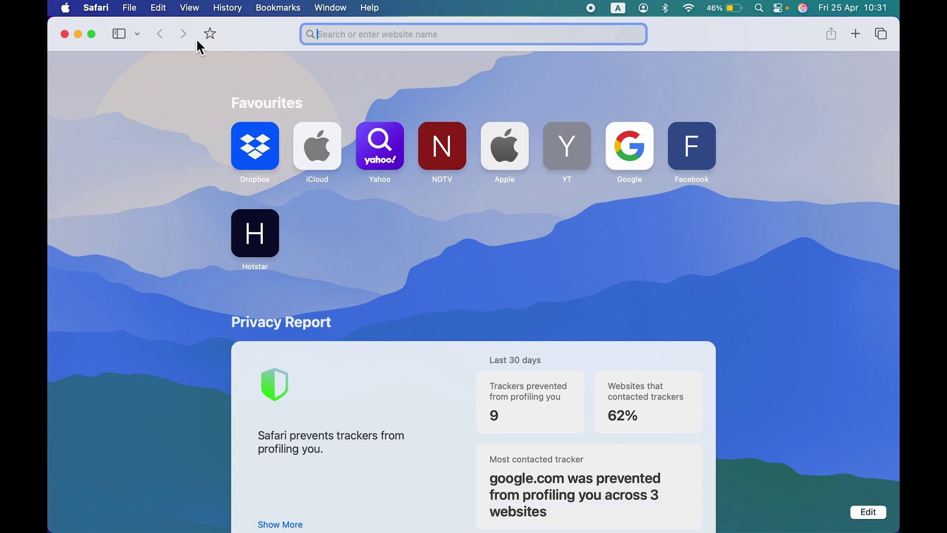
left_click(96, 8)
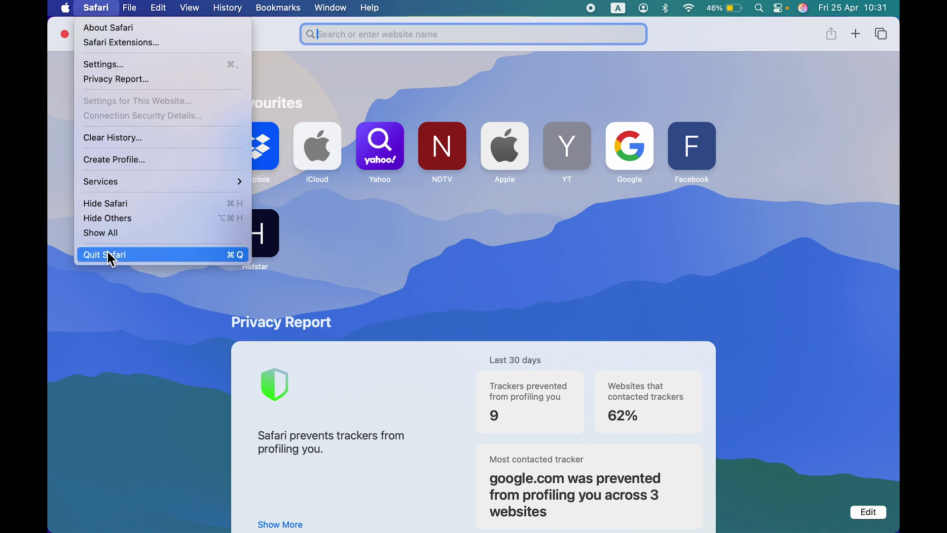
key("super+q")
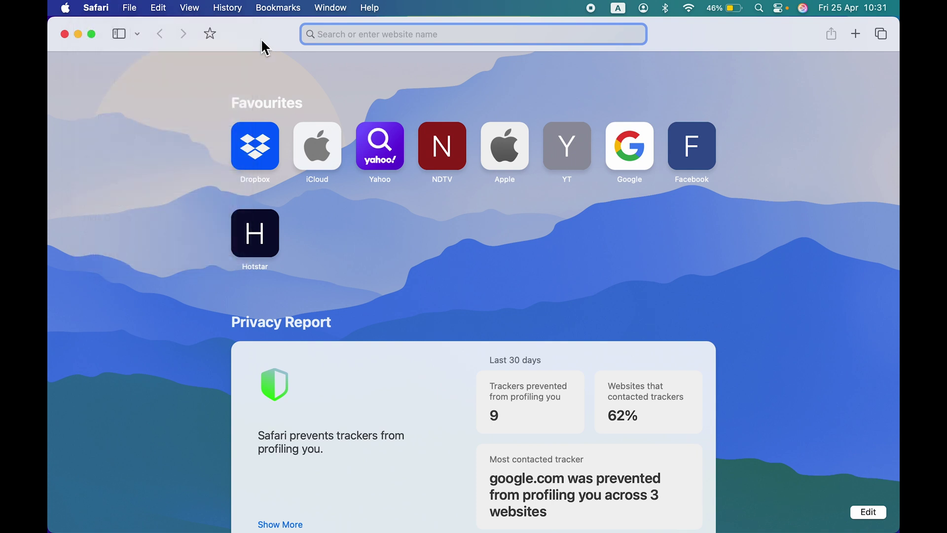
mouse_move(627, 530)
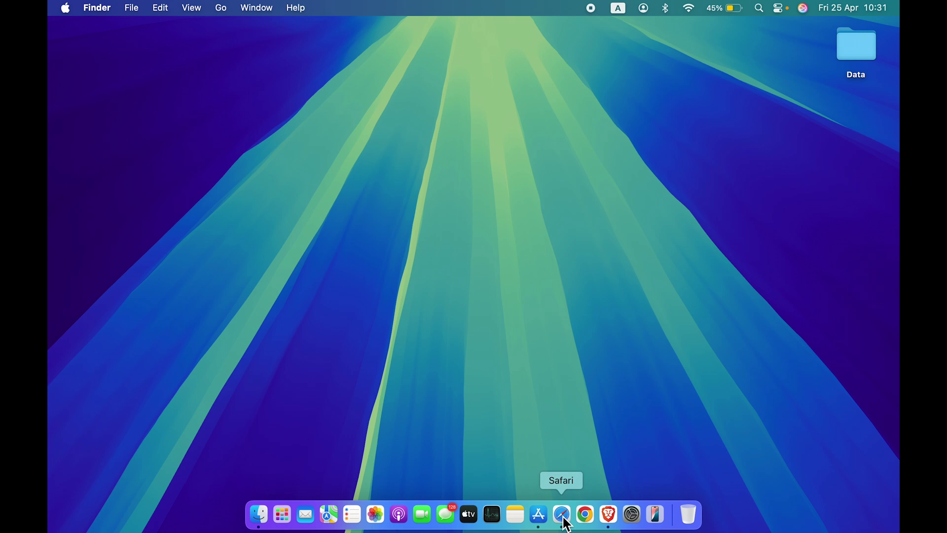
right_click(567, 524)
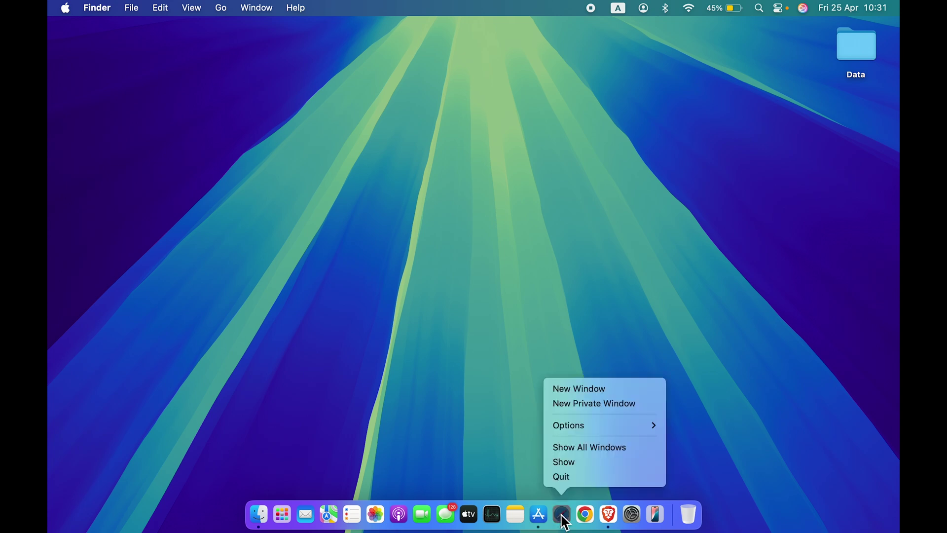
left_click(572, 478)
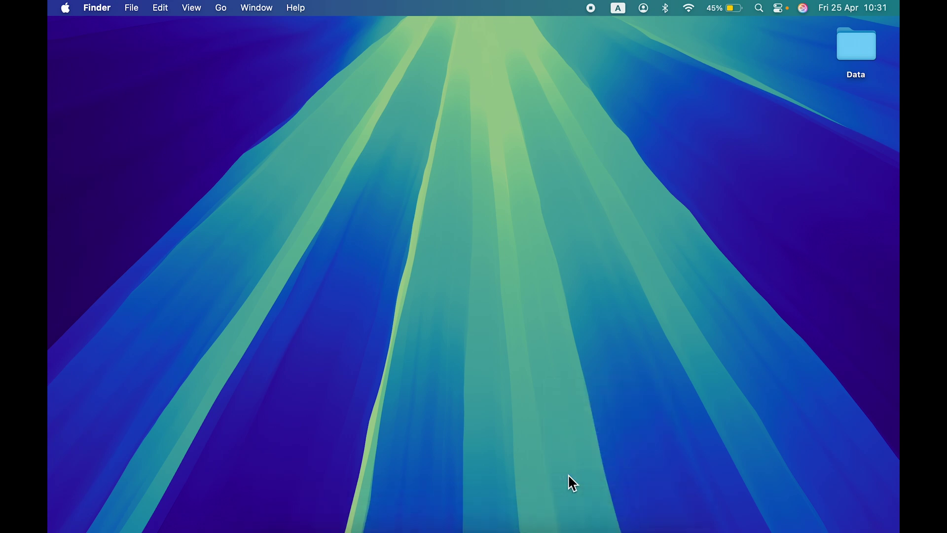
Step: Bring up the App Store and quit the app completely
mouse_move(607, 530)
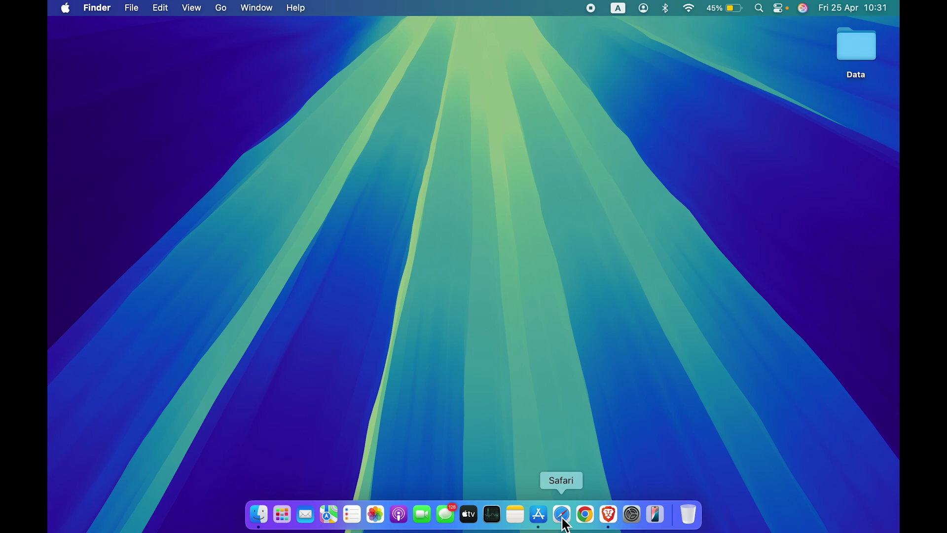
left_click(538, 515)
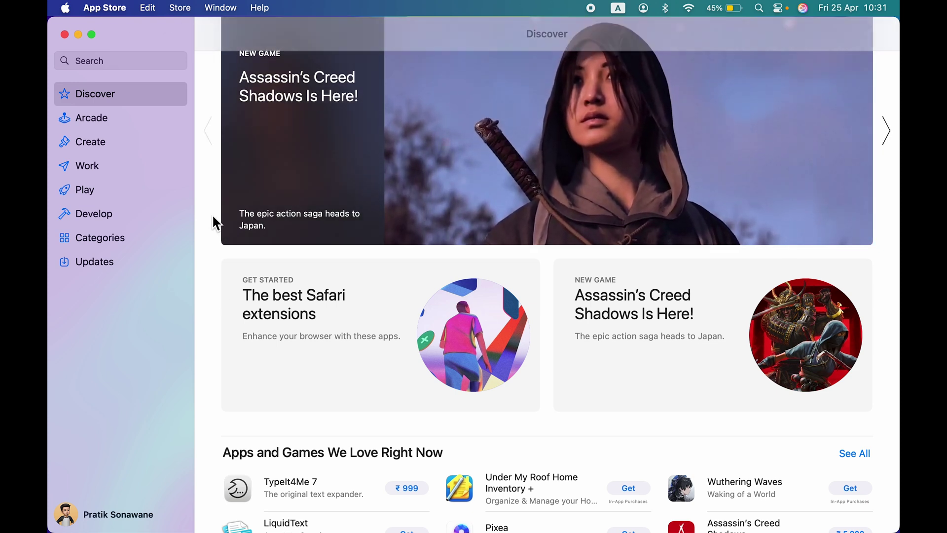
key("super+q")
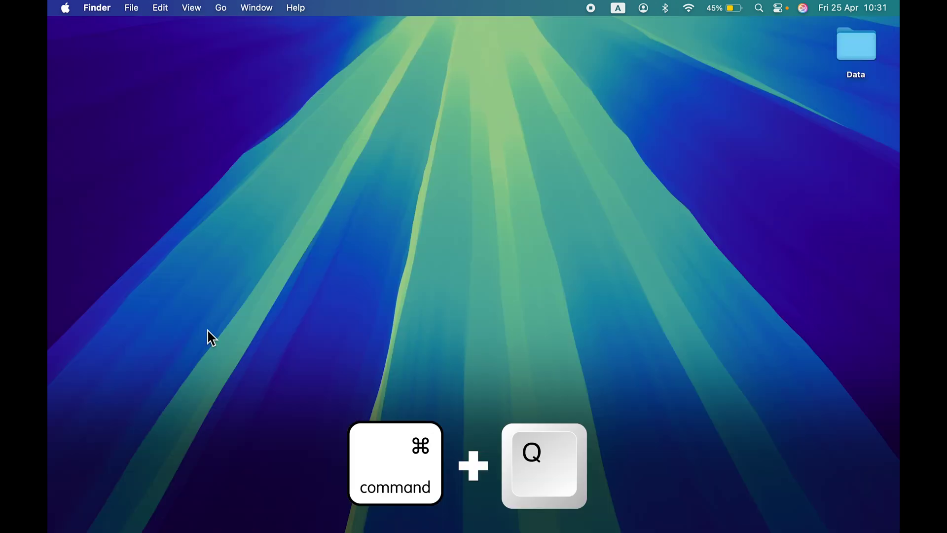
mouse_move(609, 516)
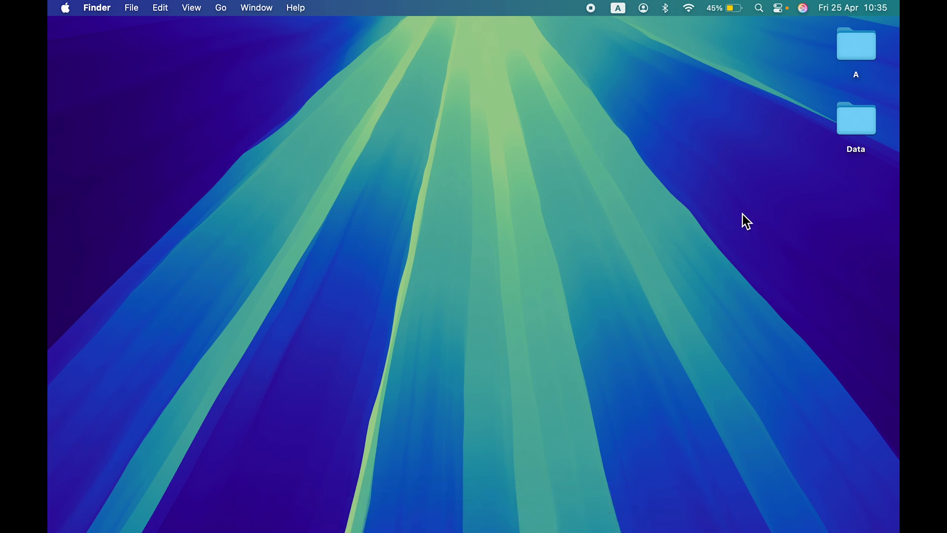
Step: Copy the SS image from folder A and paste the copy onto the desktop
double_click(857, 42)
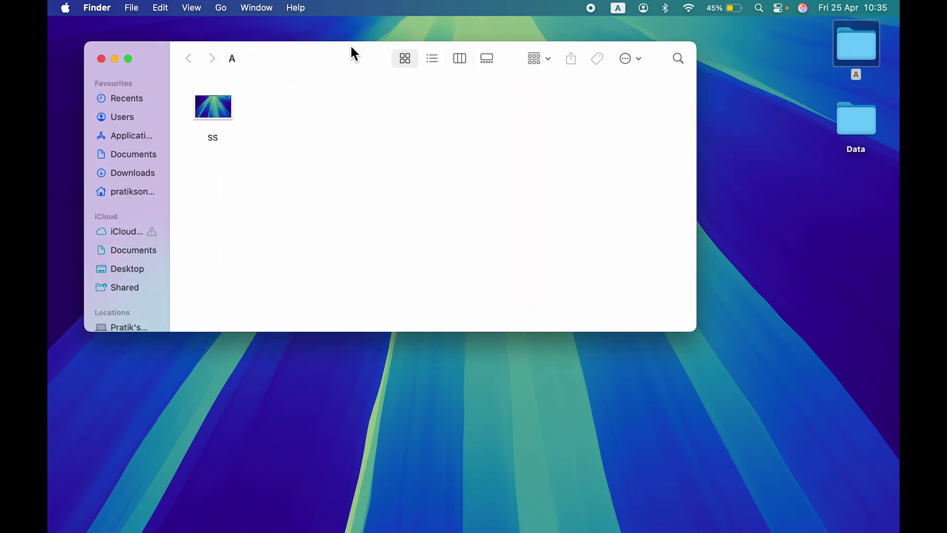
left_click_drag(321, 58, 320, 54)
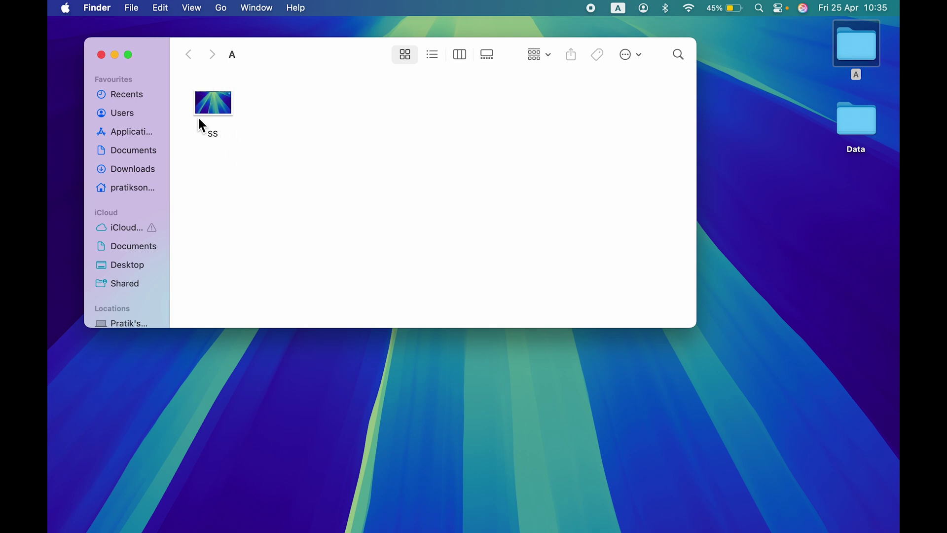
left_click(214, 134)
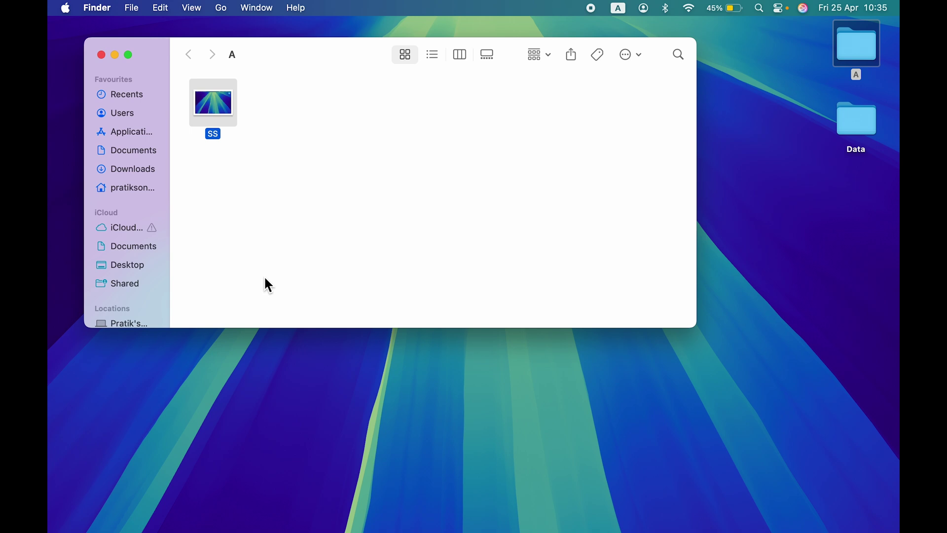
key("super+c")
left_click(845, 279)
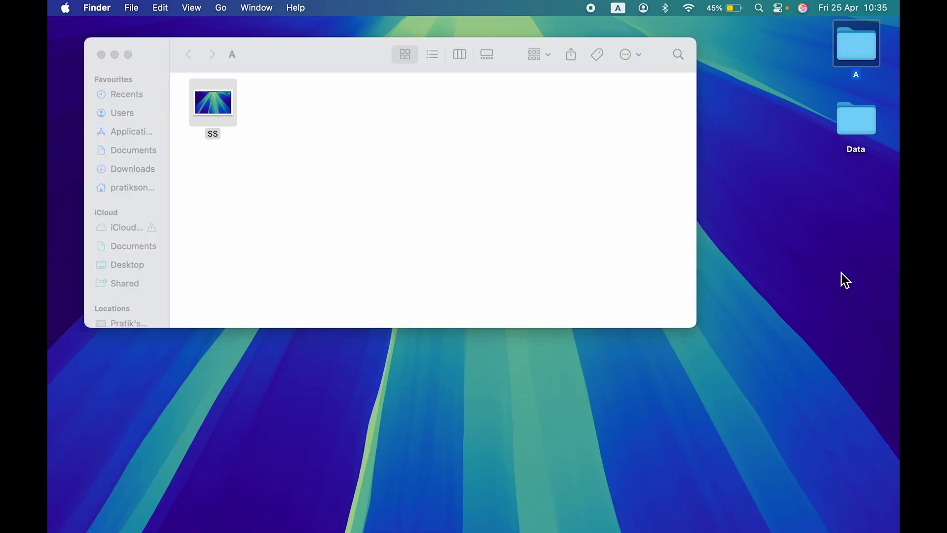
left_click(842, 313)
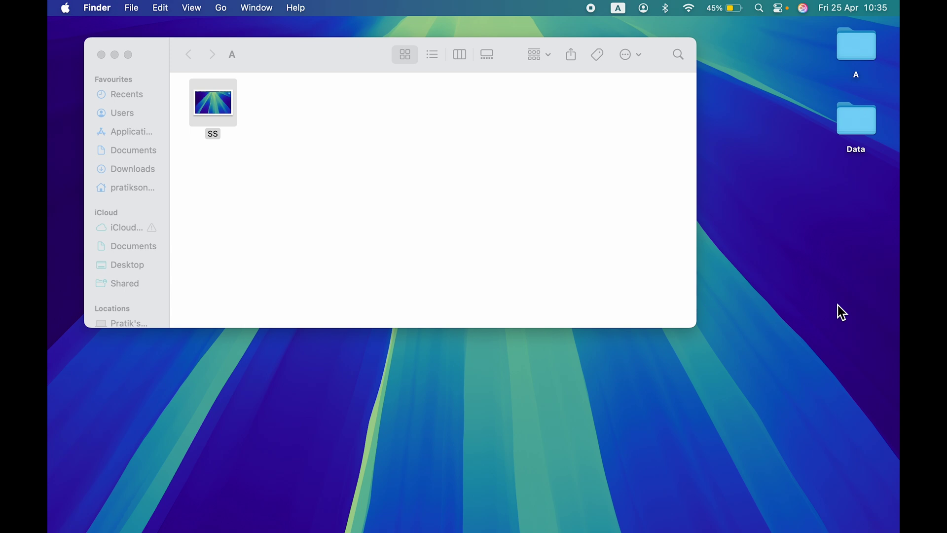
key("super+v")
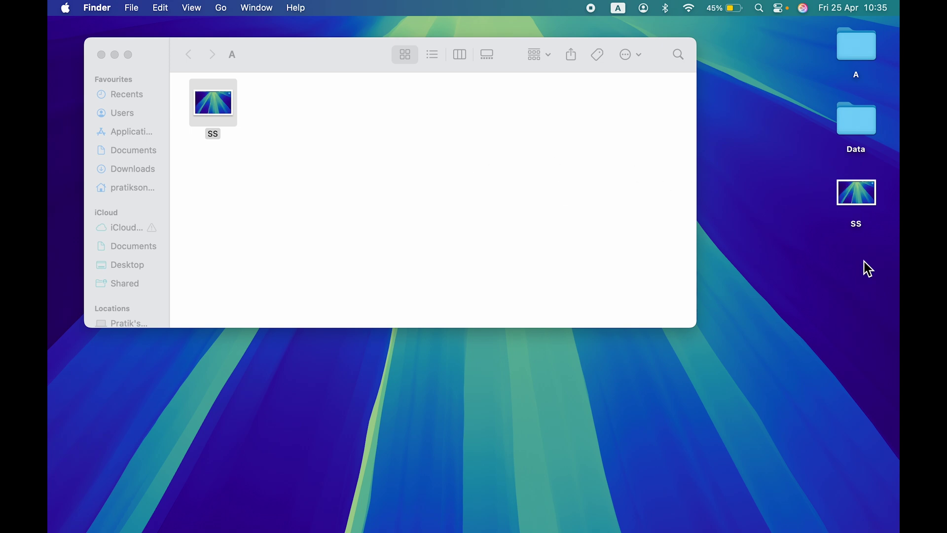
Step: Delete the pasted SS copy from the desktop, keeping the original in folder A
left_click(255, 63)
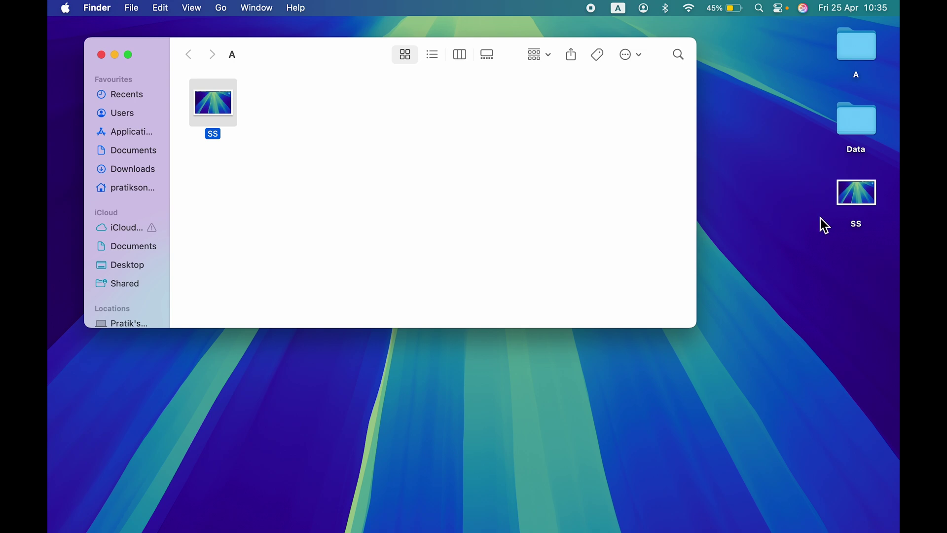
left_click(272, 213)
left_click(862, 235)
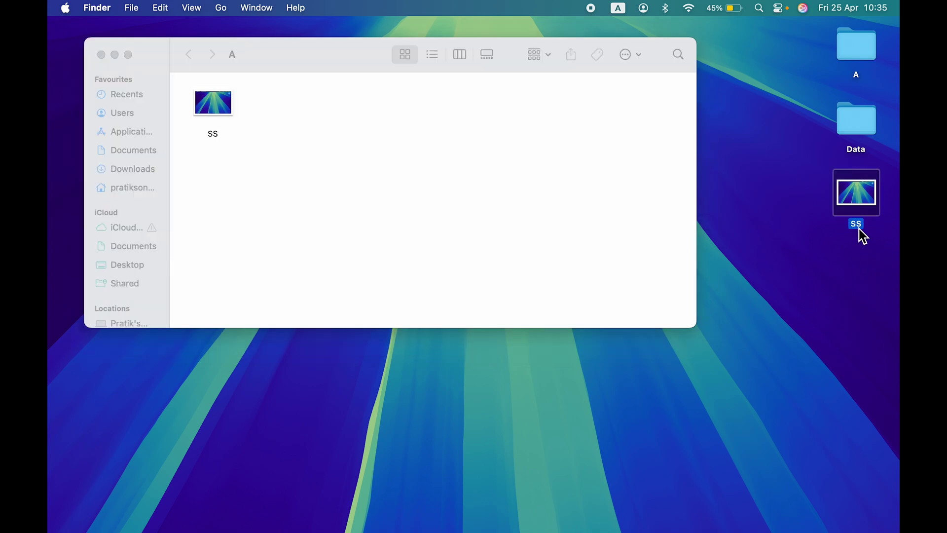
key("super+BackSpace")
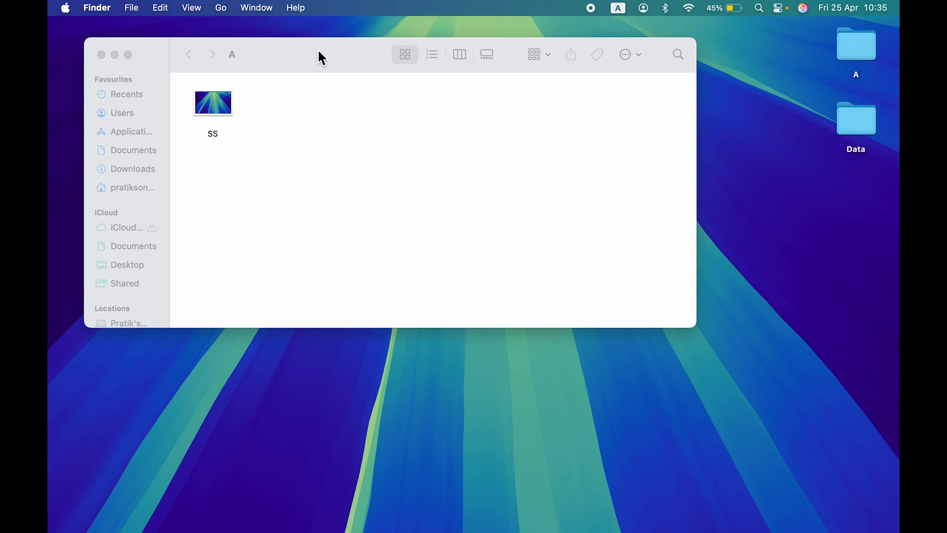
Step: Move the SS image out of folder A onto the desktop as a cut-and-paste operation
left_click(228, 242)
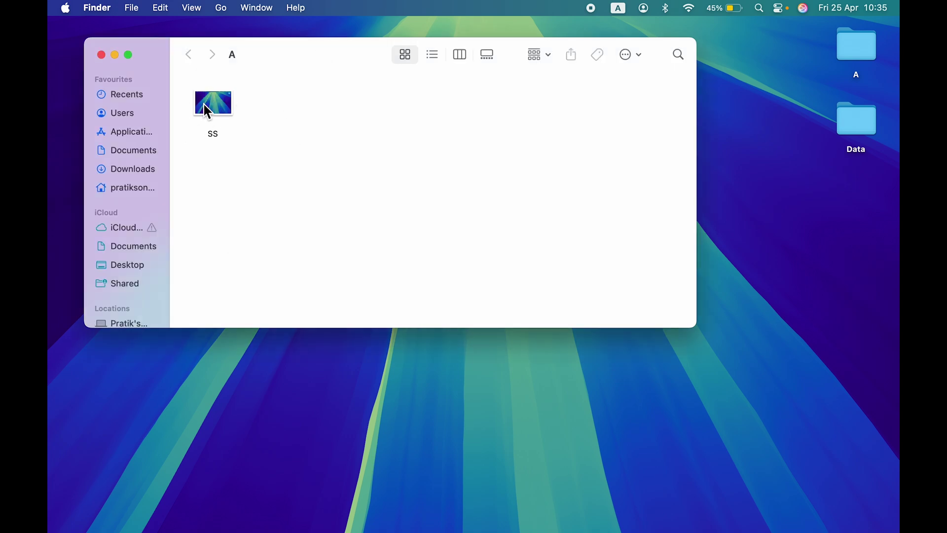
left_click(215, 138)
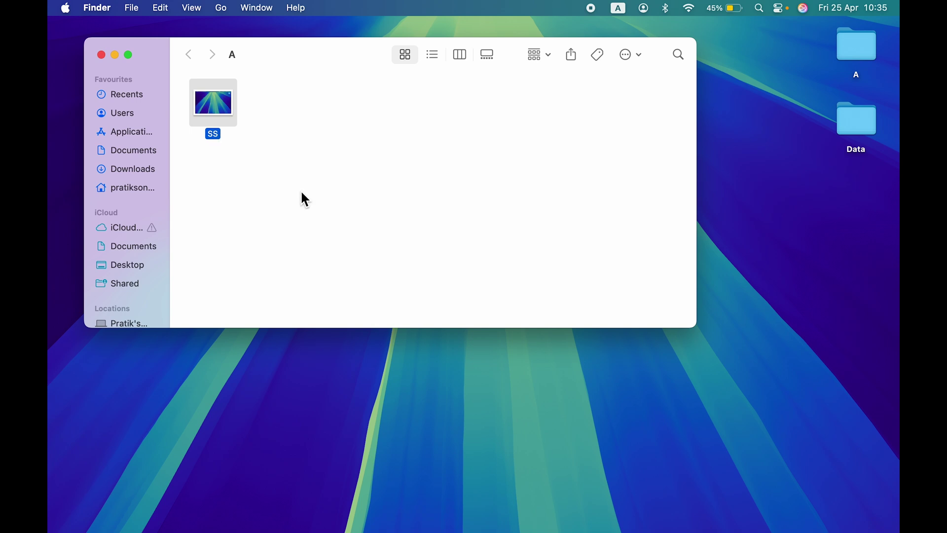
key("super+c")
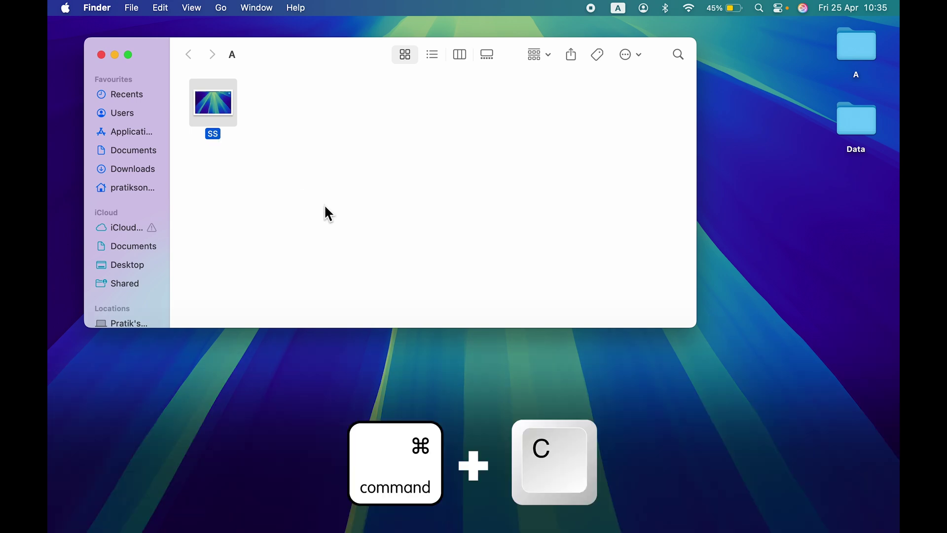
left_click(844, 289)
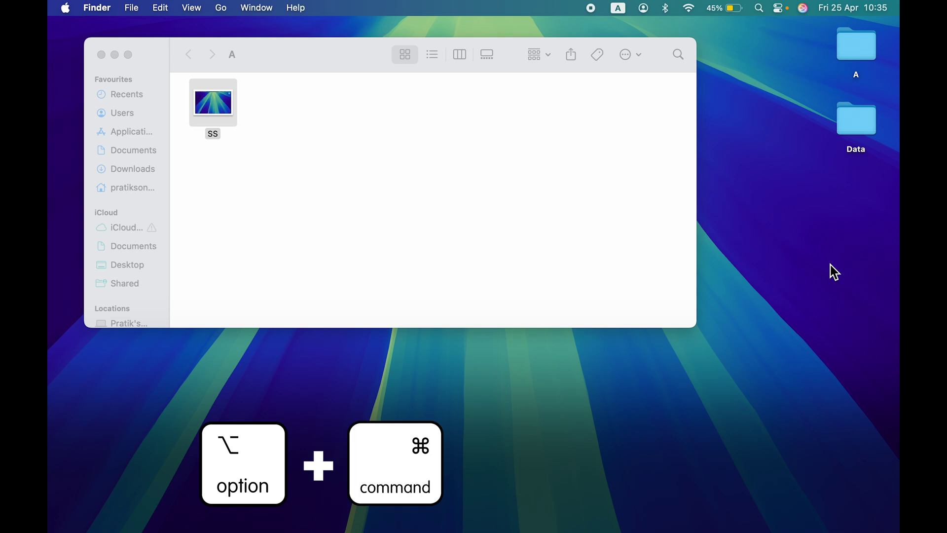
key("alt+super+v")
left_click(318, 68)
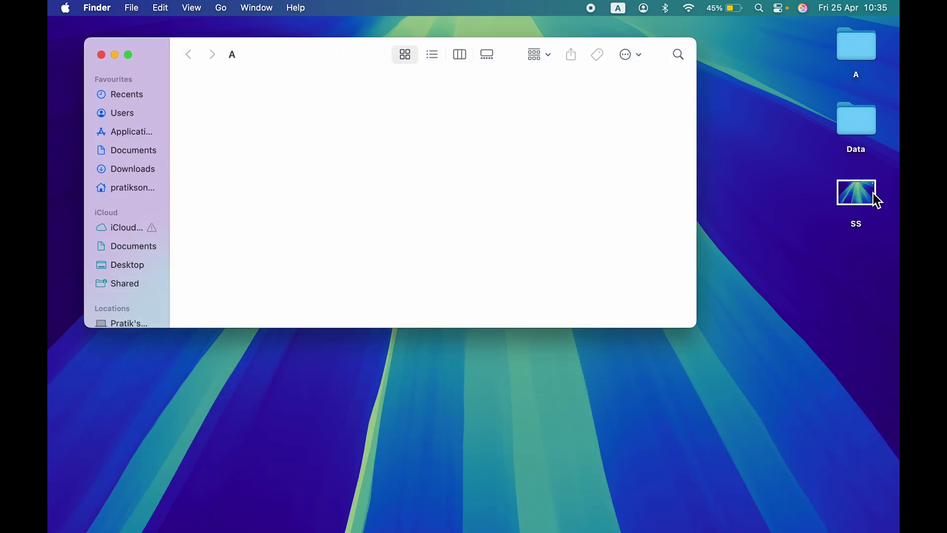
Step: Close the folder A window and move the SS image from the desktop to the Trash
left_click(104, 56)
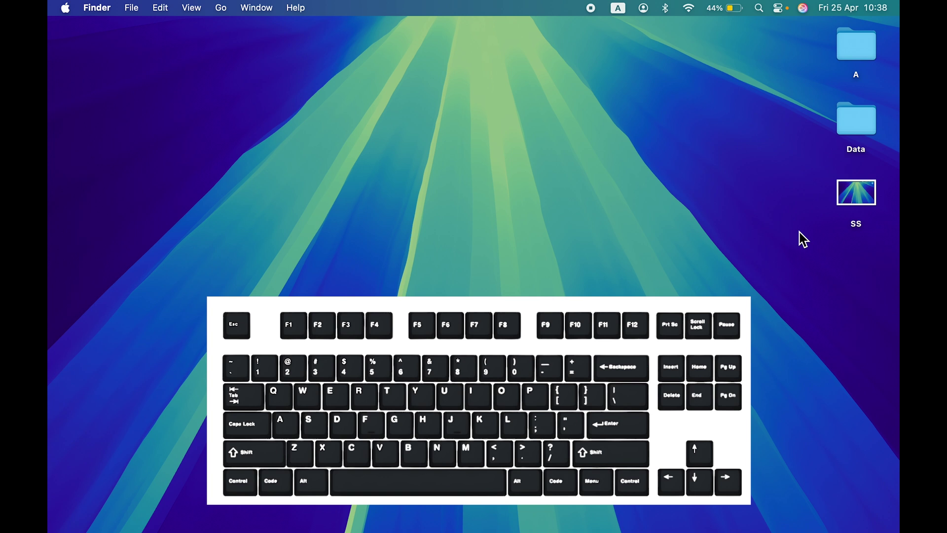
left_click(859, 225)
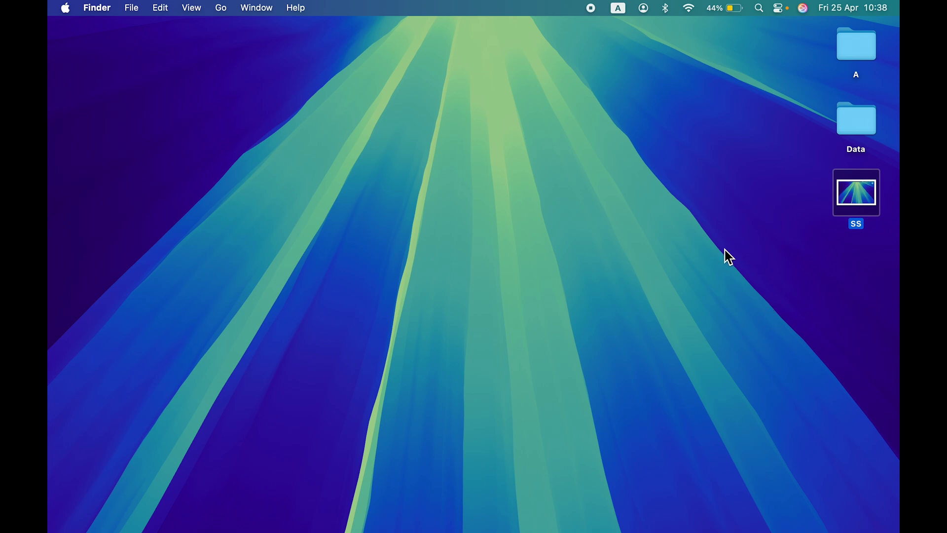
key("super+Delete")
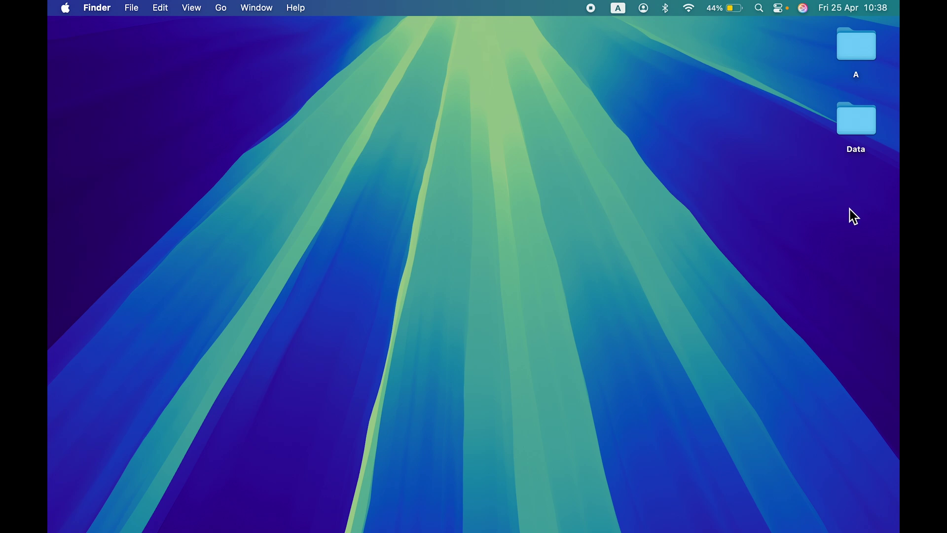
mouse_move(696, 528)
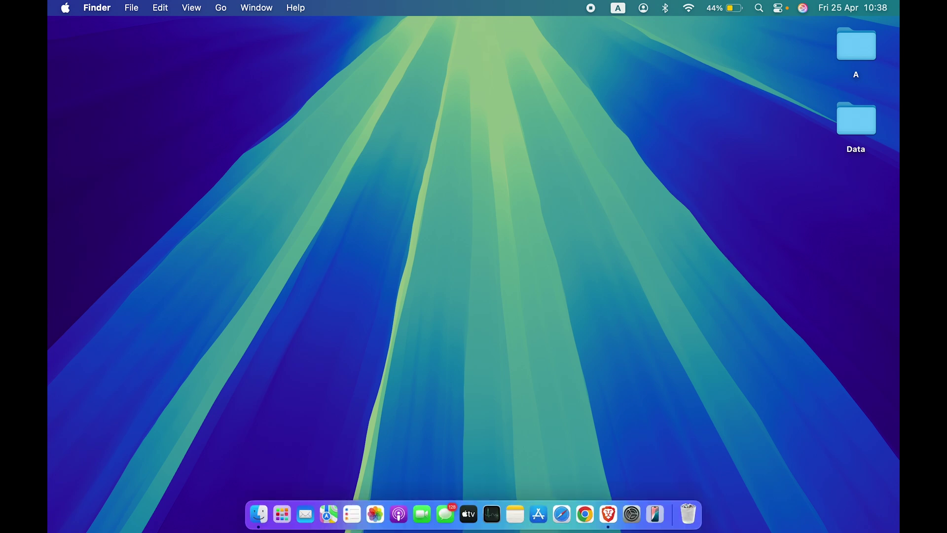
Step: Restore the SS image from the Bin to its original location and close the Bin window
left_click(693, 516)
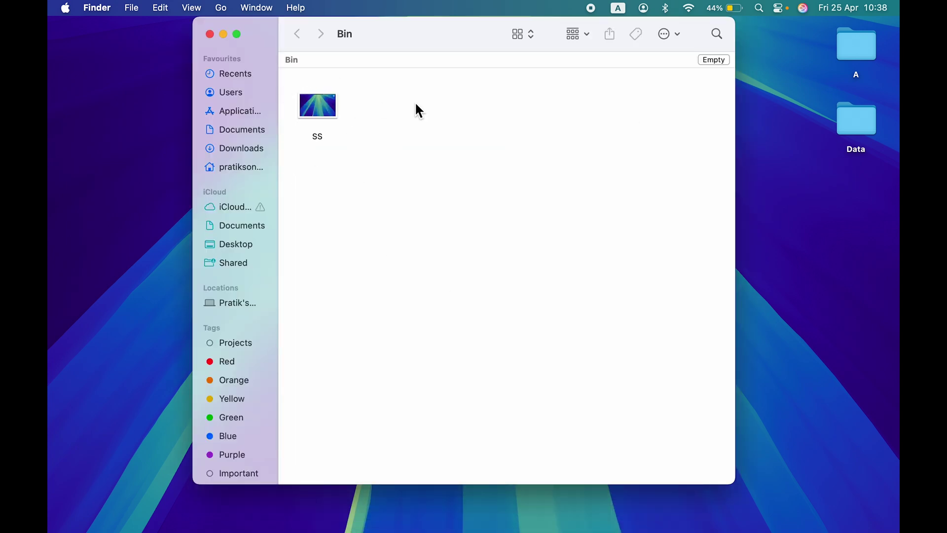
left_click(318, 115)
right_click(317, 116)
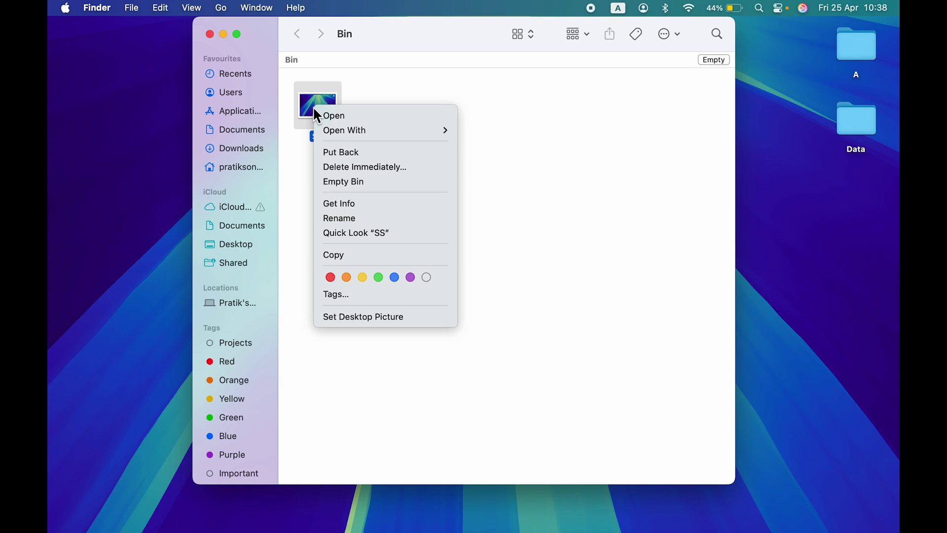
left_click(349, 154)
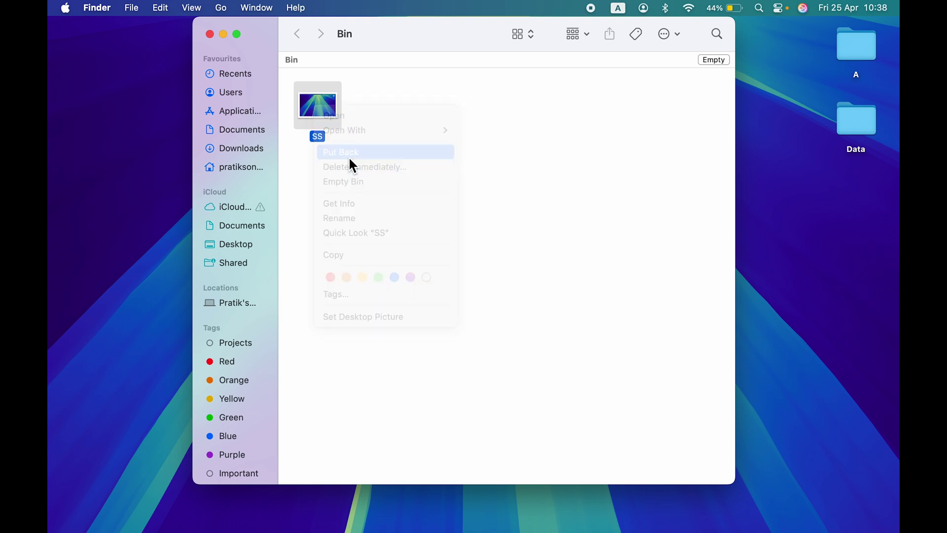
left_click(192, 105)
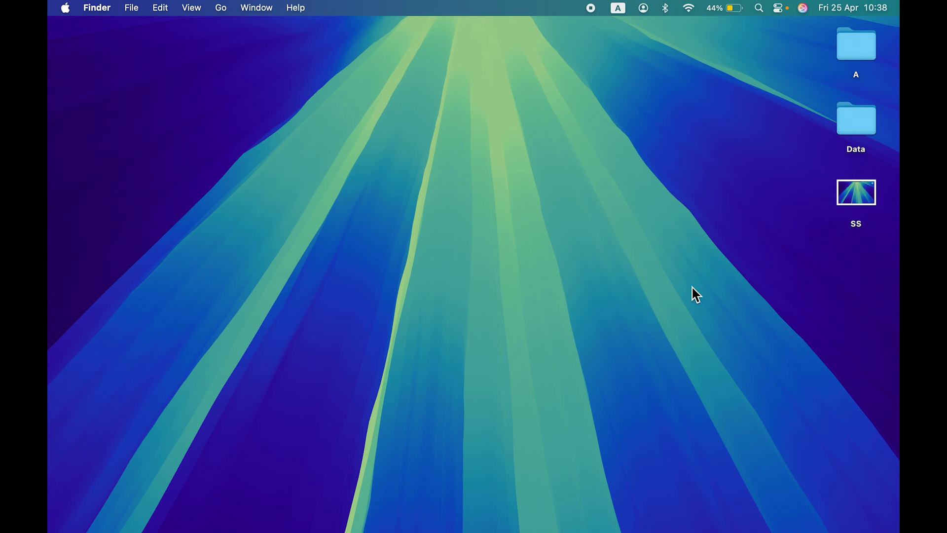
left_click(861, 227)
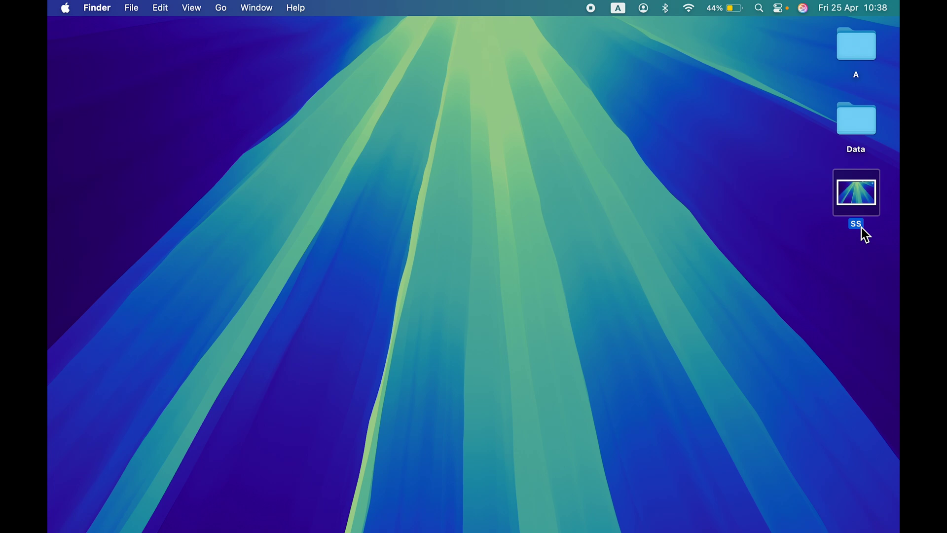
key("super")
left_click(733, 254)
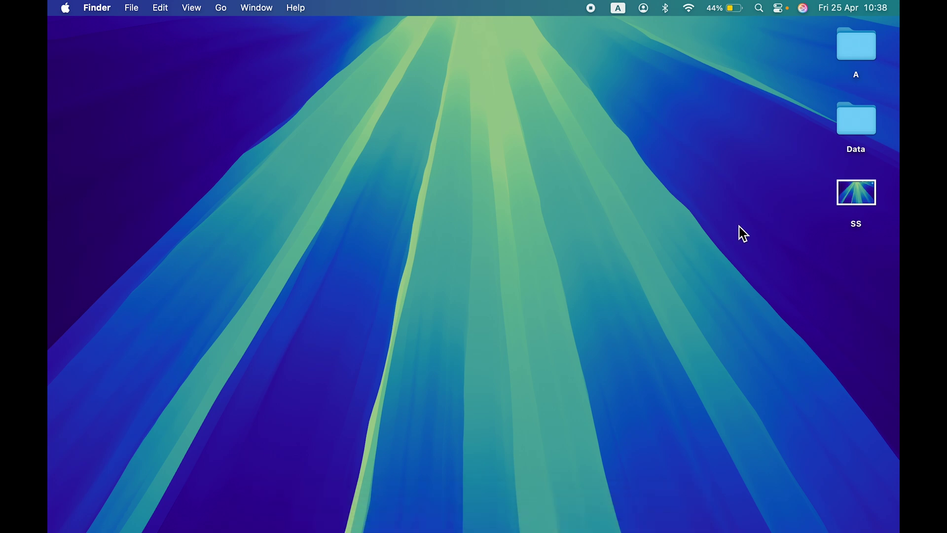
Step: Permanently delete the SS image from the desktop, bypassing the Bin
left_click(860, 229)
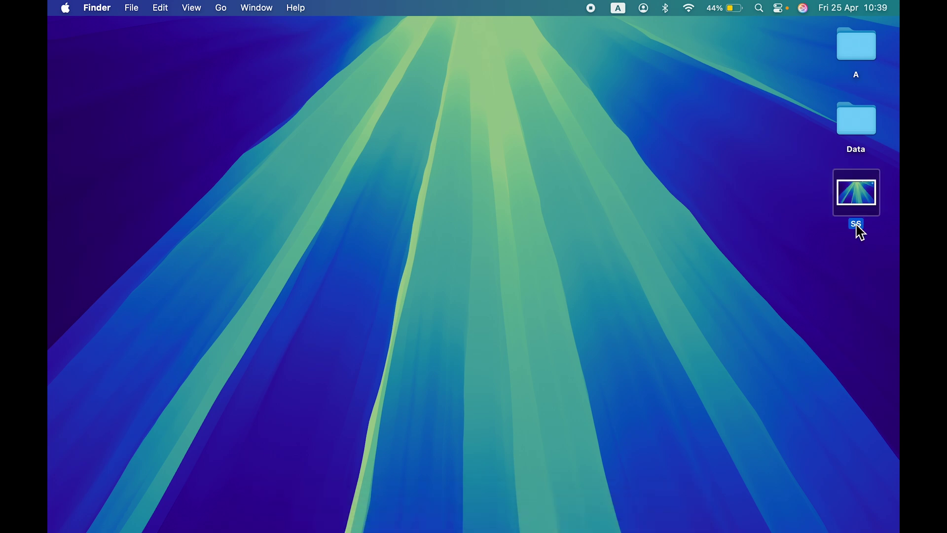
key("alt+super+BackSpace")
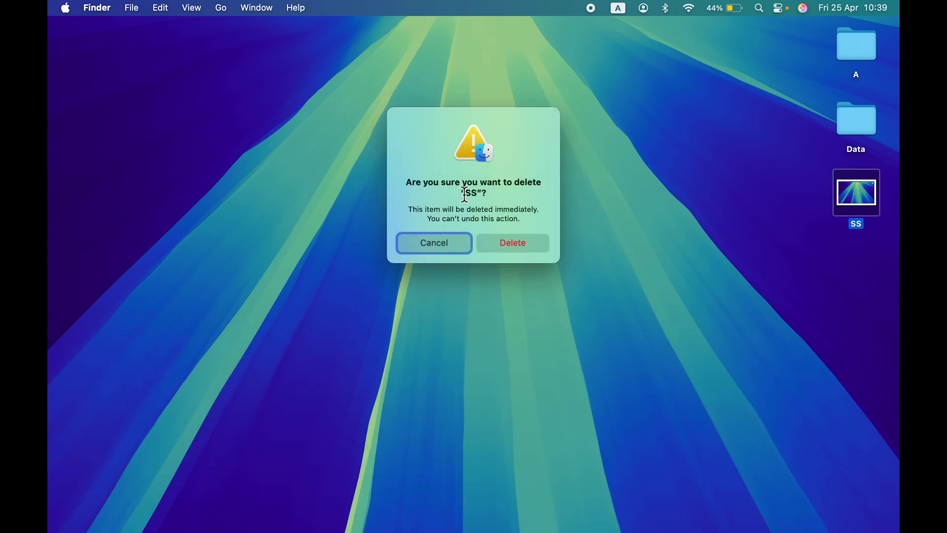
left_click(409, 212)
left_click_drag(410, 211, 531, 218)
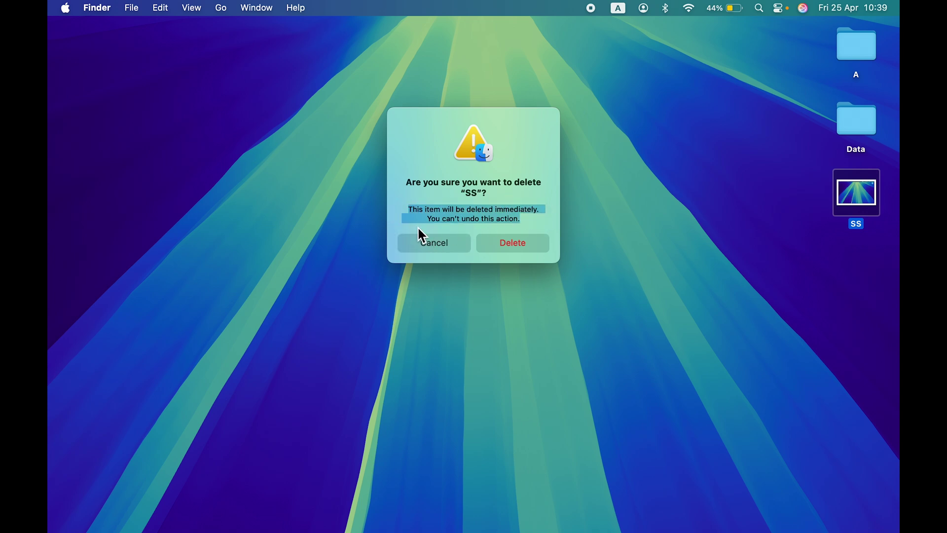
left_click(526, 248)
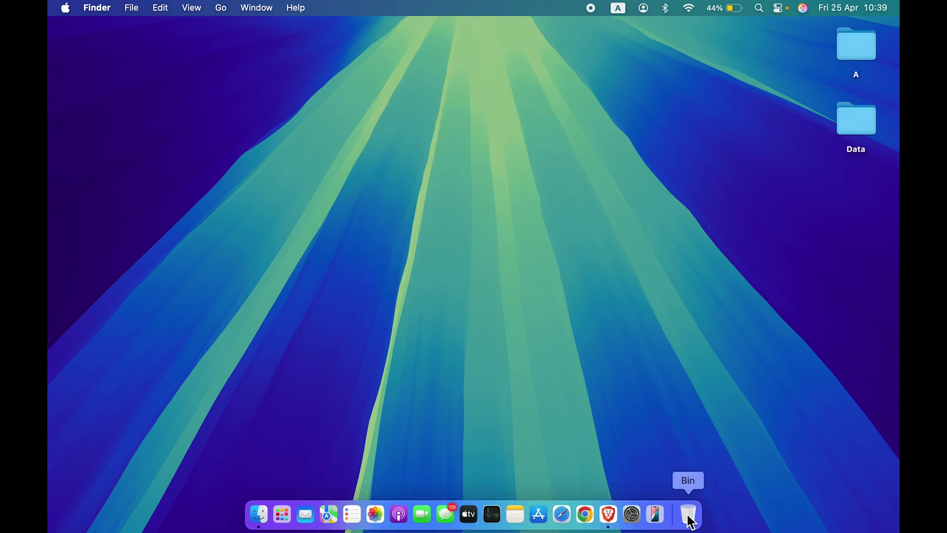
Step: Check the contents of the Bin, close its window and select folder A on the desktop
left_click(688, 515)
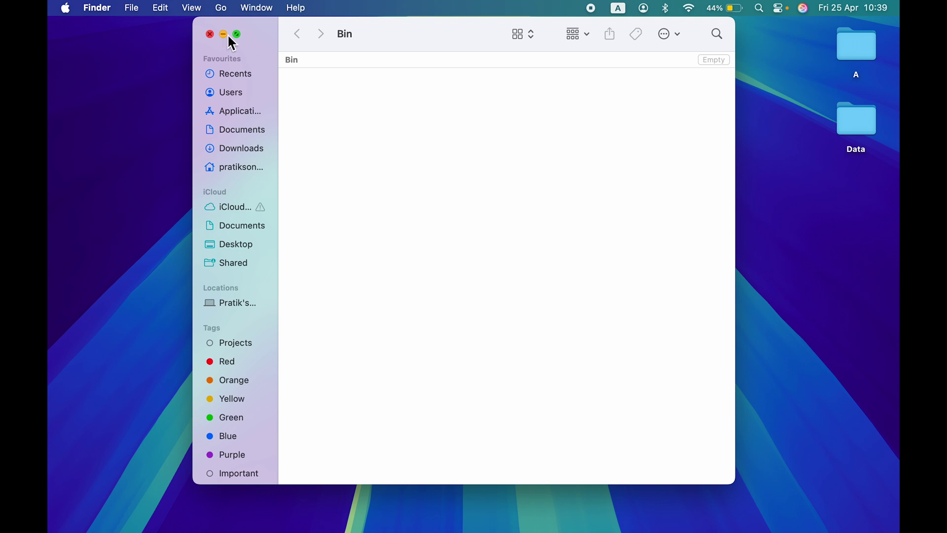
left_click(210, 34)
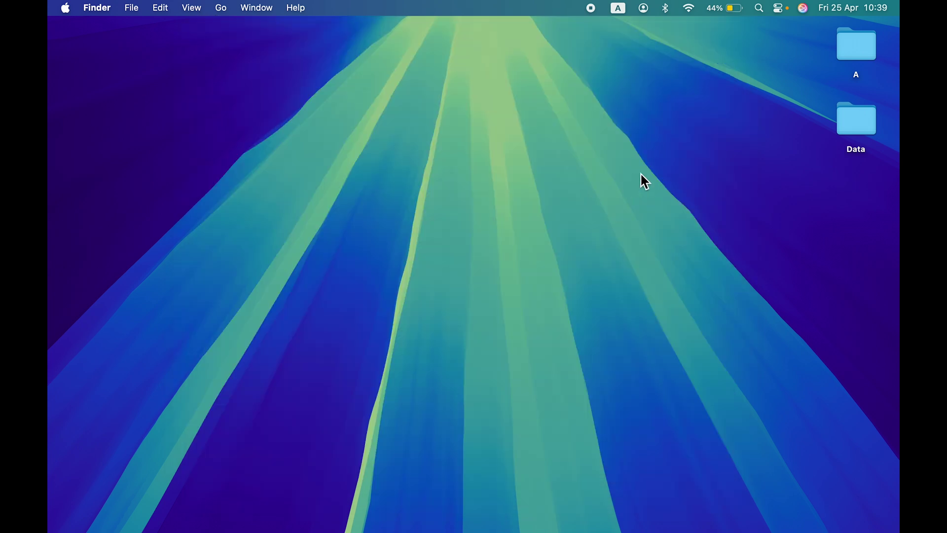
left_click(862, 44)
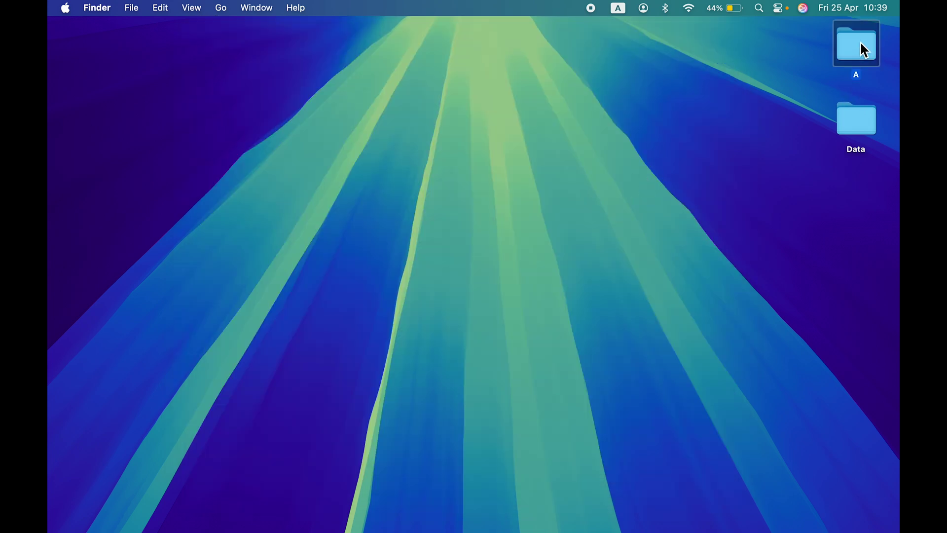
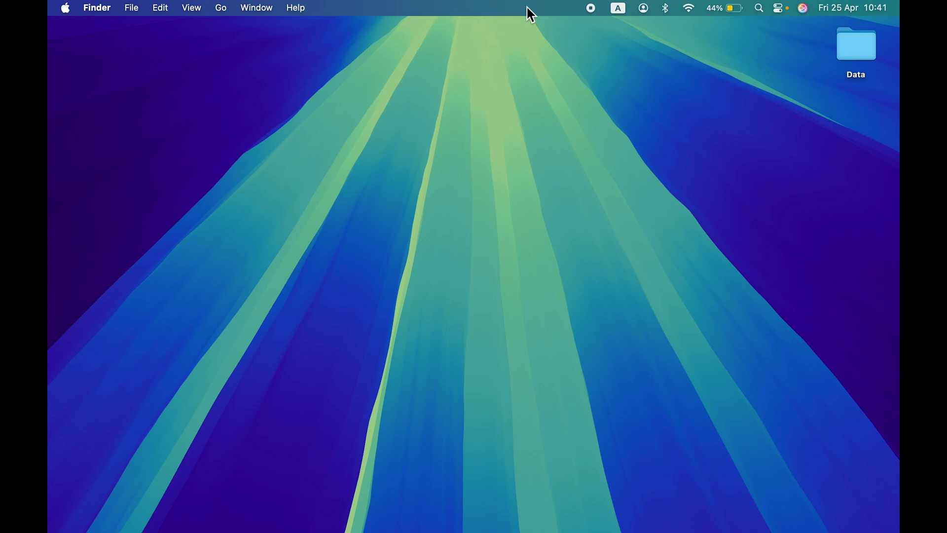
Step: View the system commands for locking the screen and logging out, without running any of them
left_click(65, 8)
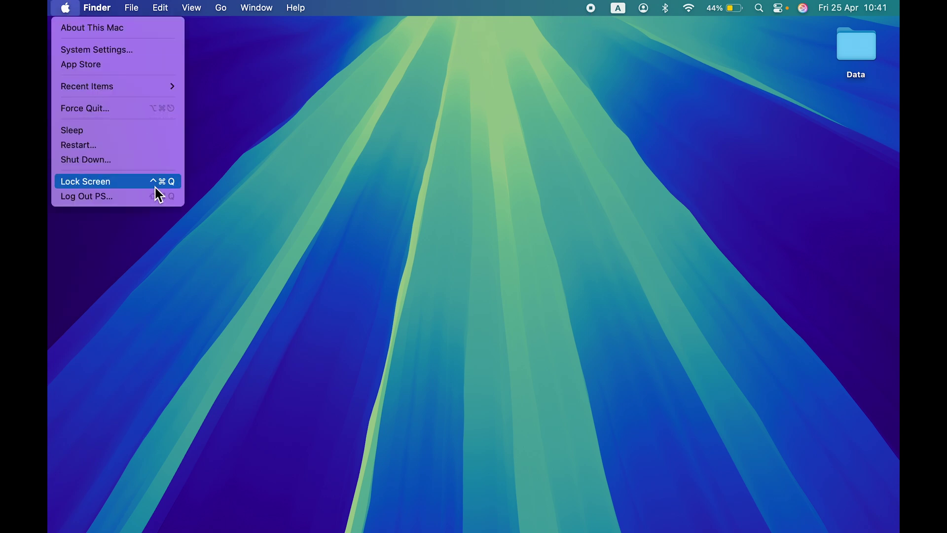
left_click(438, 169)
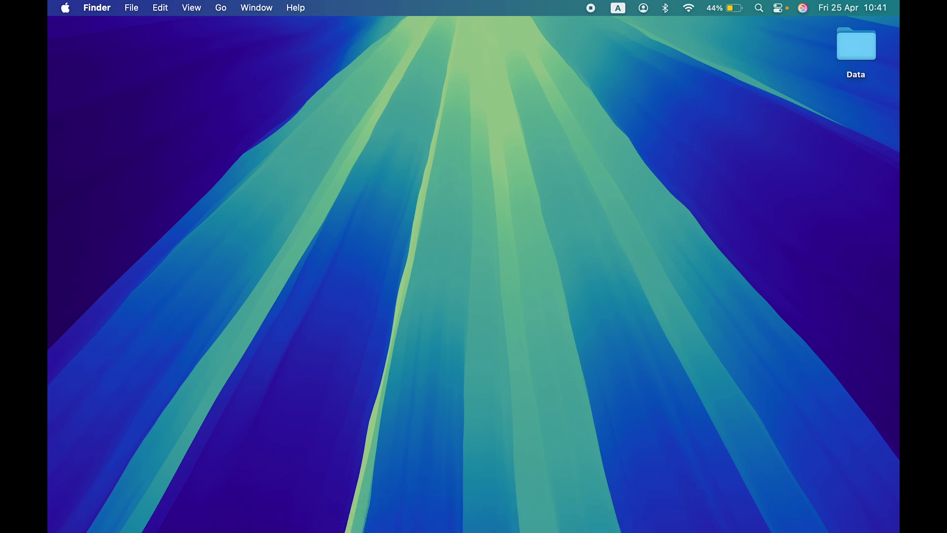
Step: Rename the Data folder on the desktop to Files
left_click(856, 40)
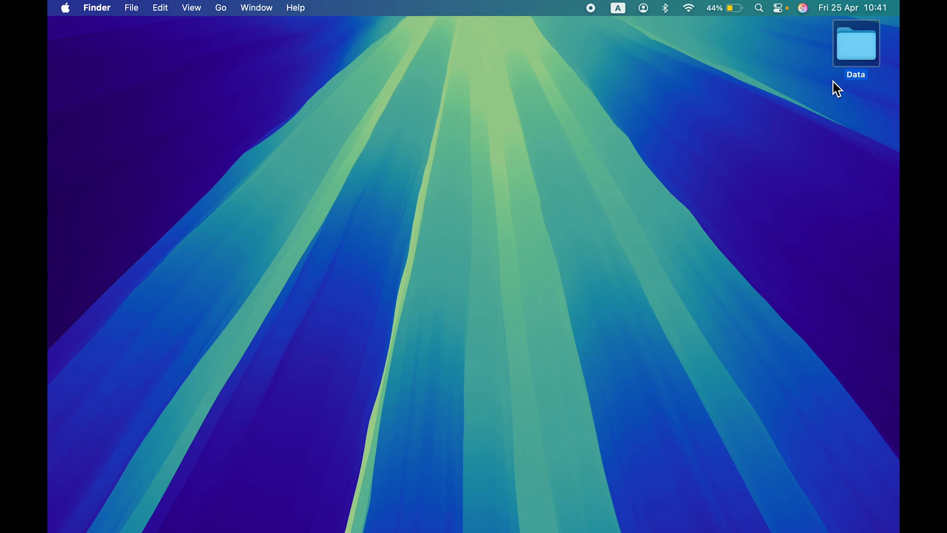
left_click(782, 107)
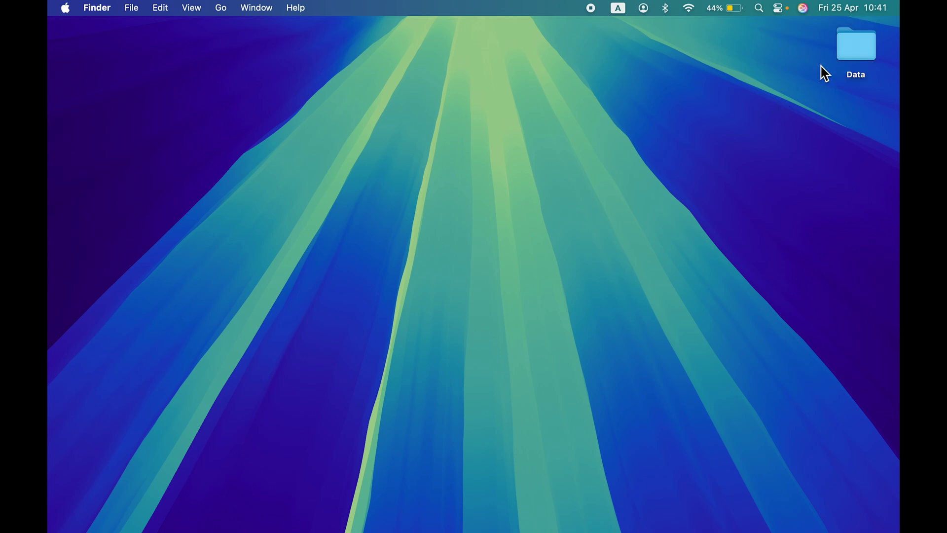
left_click(853, 45)
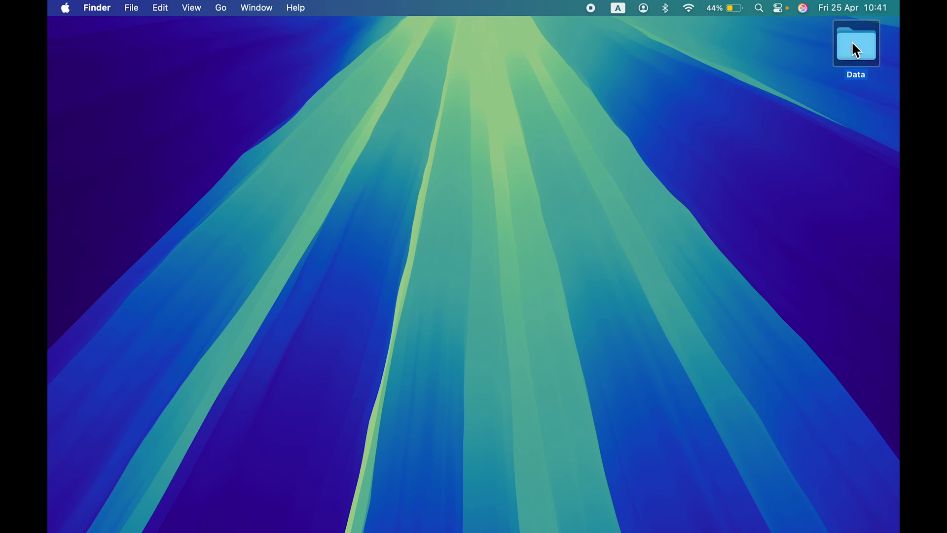
key("Return")
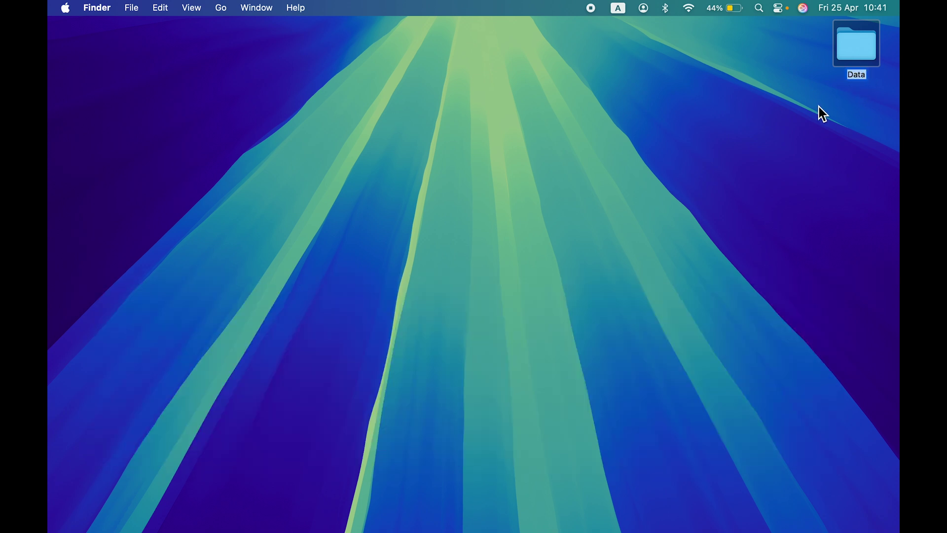
type("Files")
key("Return")
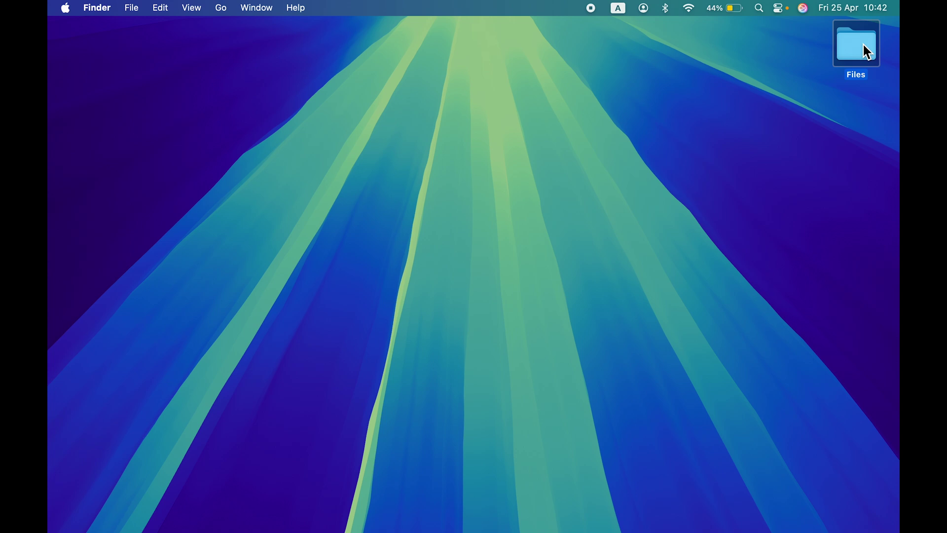
key("Return")
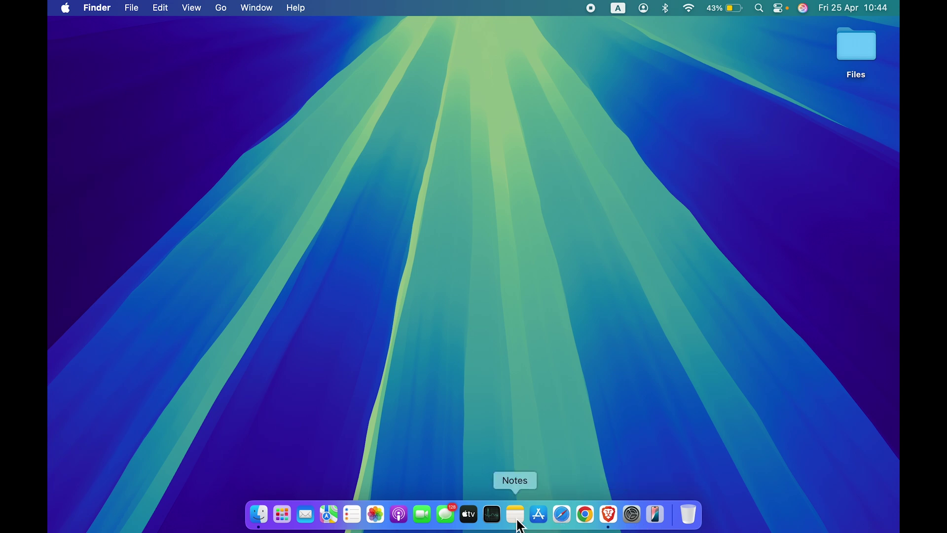
Step: Open the Applications folder in a Finder window and locate the TapRecord app
left_click(260, 515)
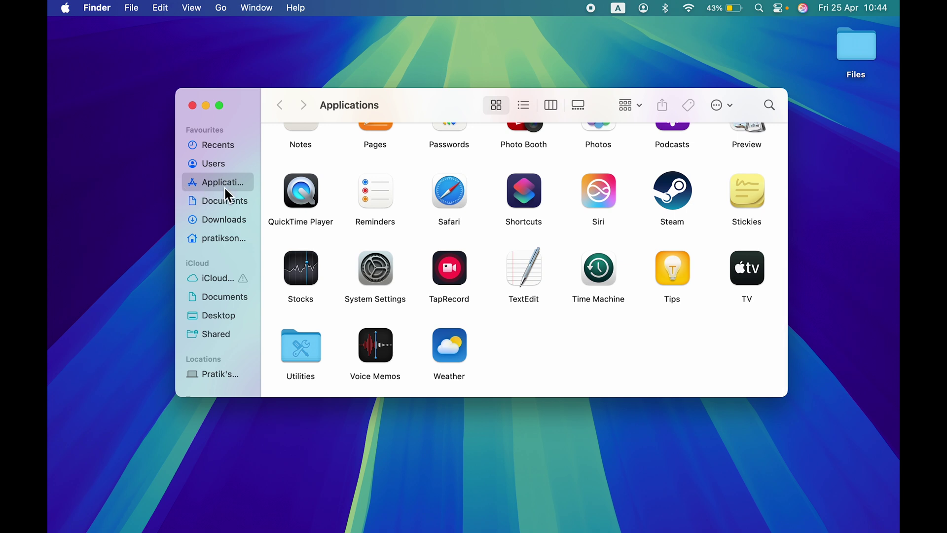
left_click(450, 307)
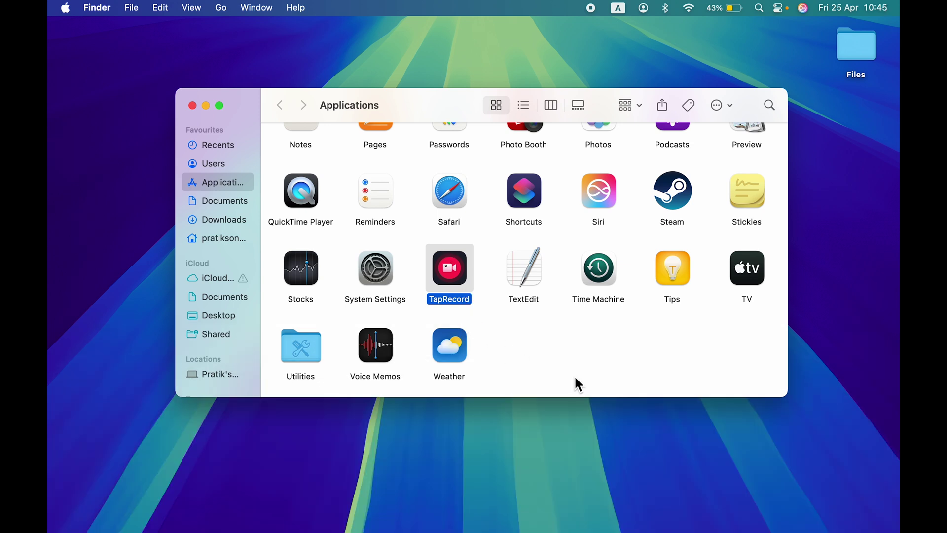
left_click(537, 350)
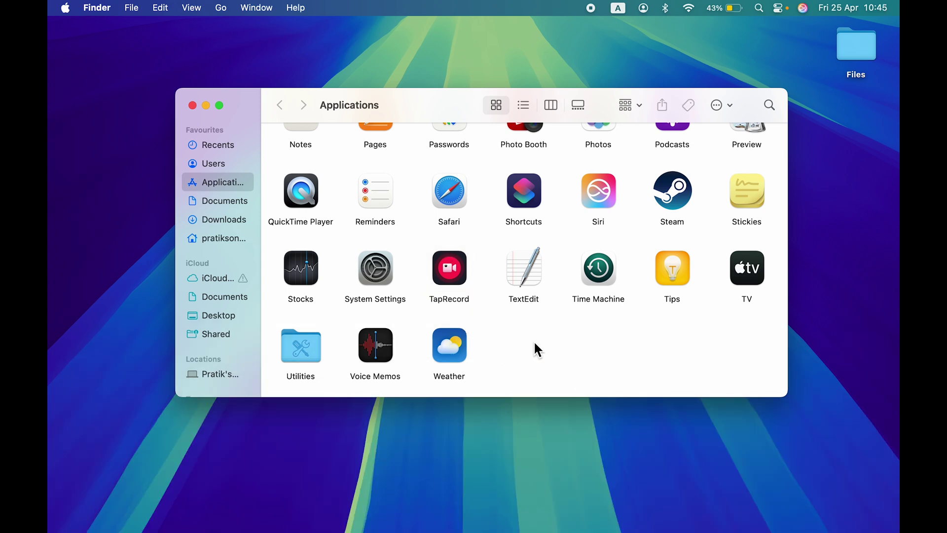
Step: Search This Mac for taprecord, select all the found items and clear the selection again
left_click(770, 105)
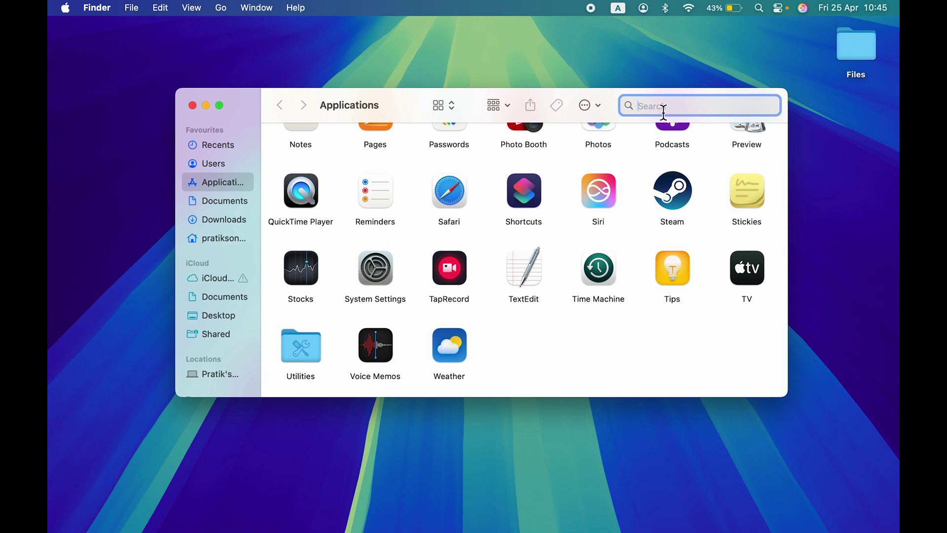
type("taprecord")
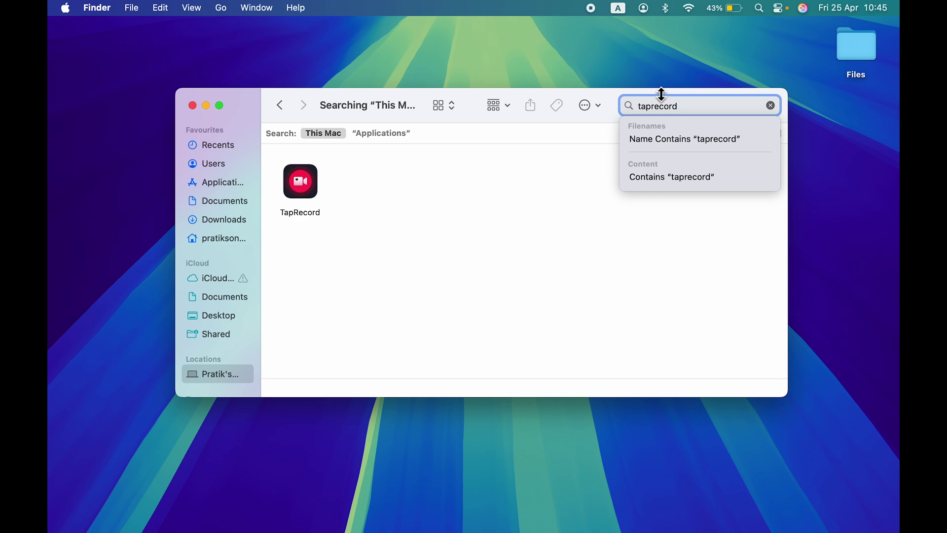
left_click(487, 241)
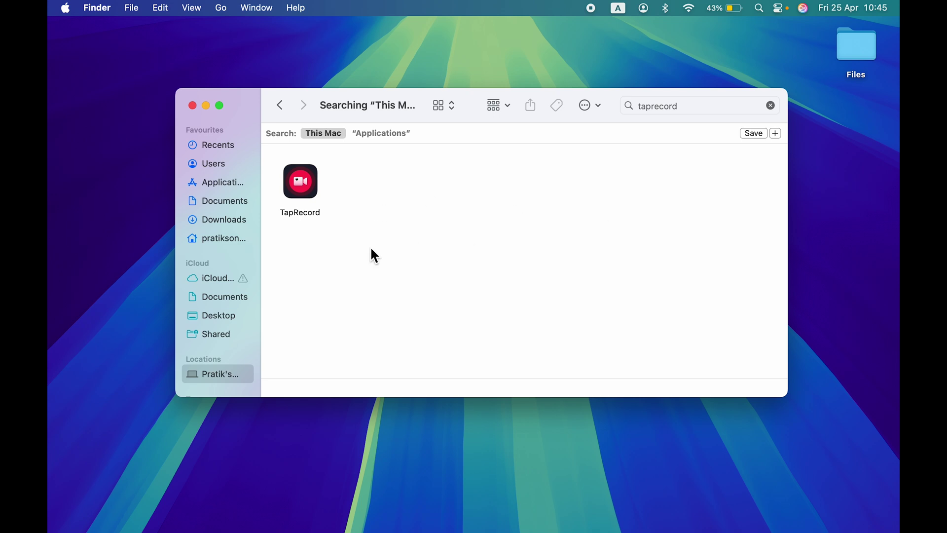
key("super+a")
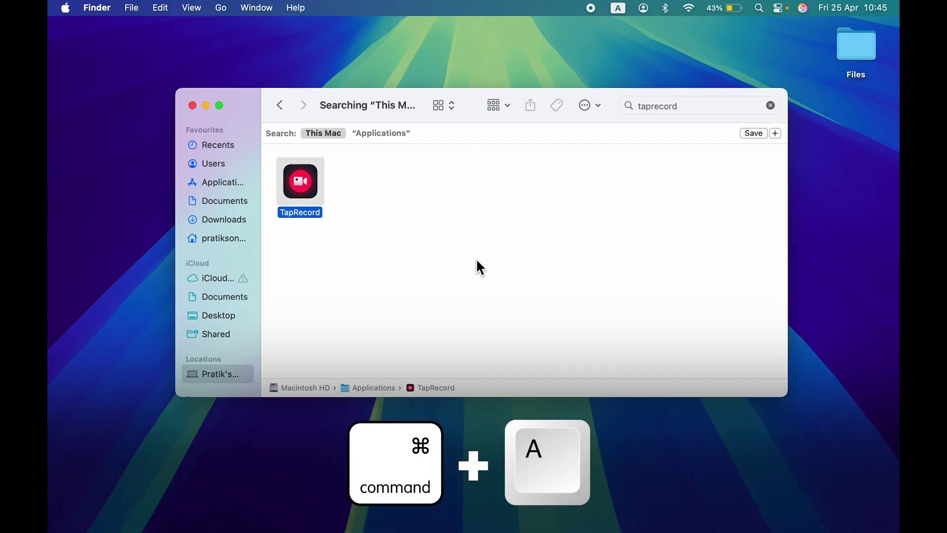
left_click(496, 207)
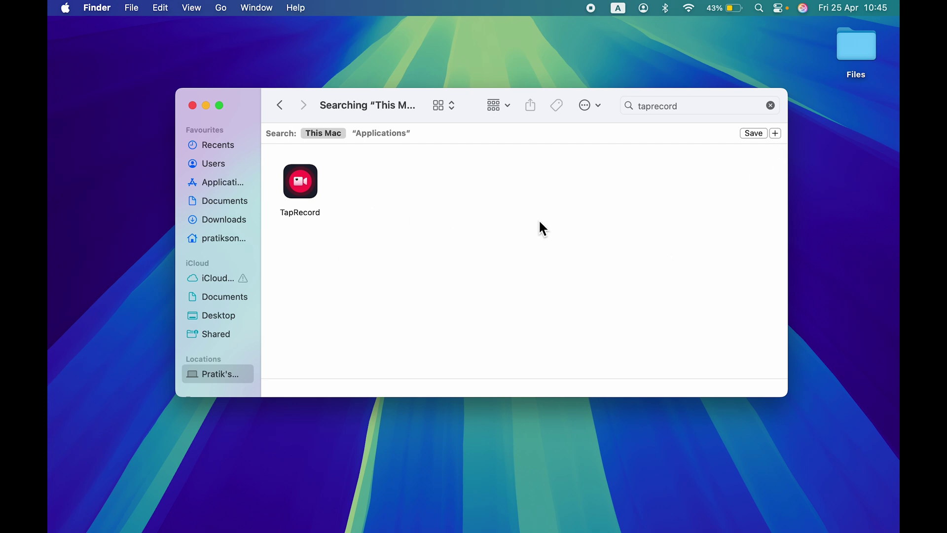
Step: Add a search criterion to the taprecord search so that system files are included
left_click(776, 134)
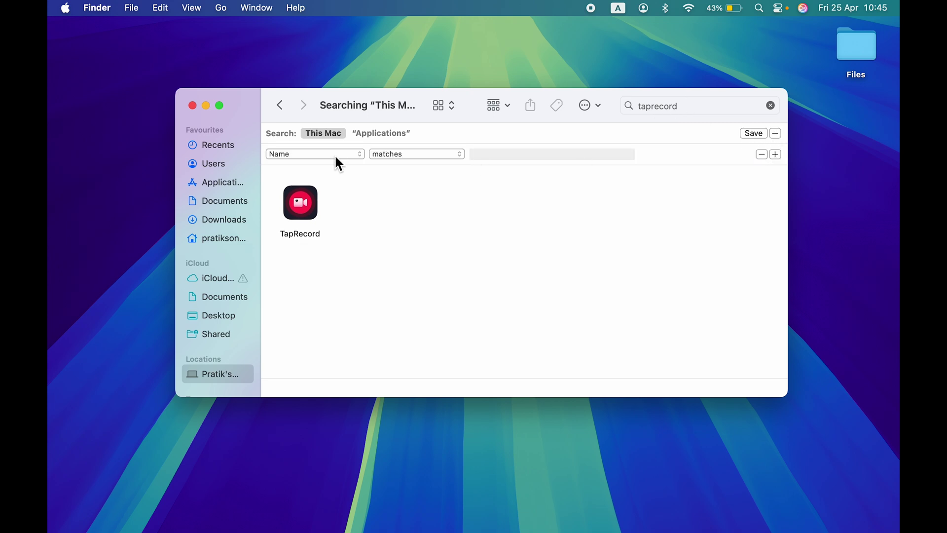
left_click(307, 155)
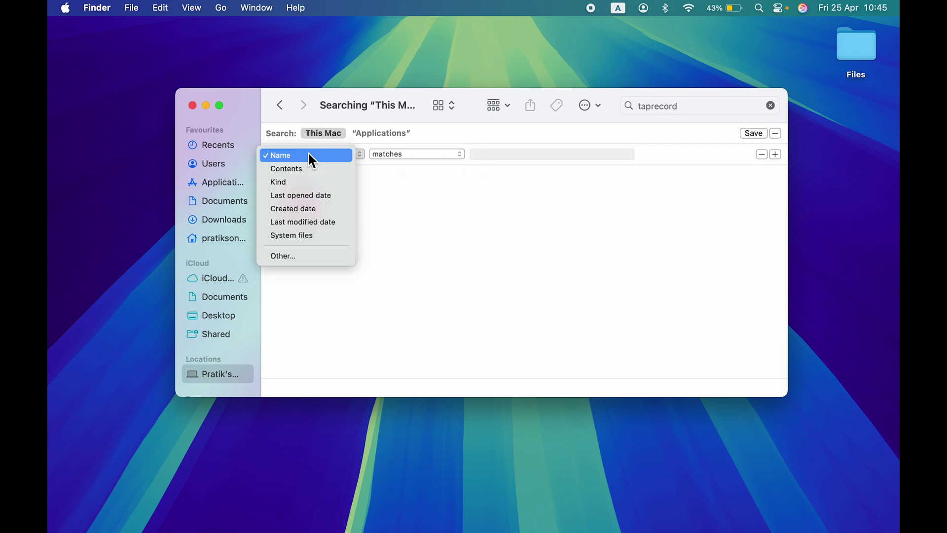
left_click(285, 235)
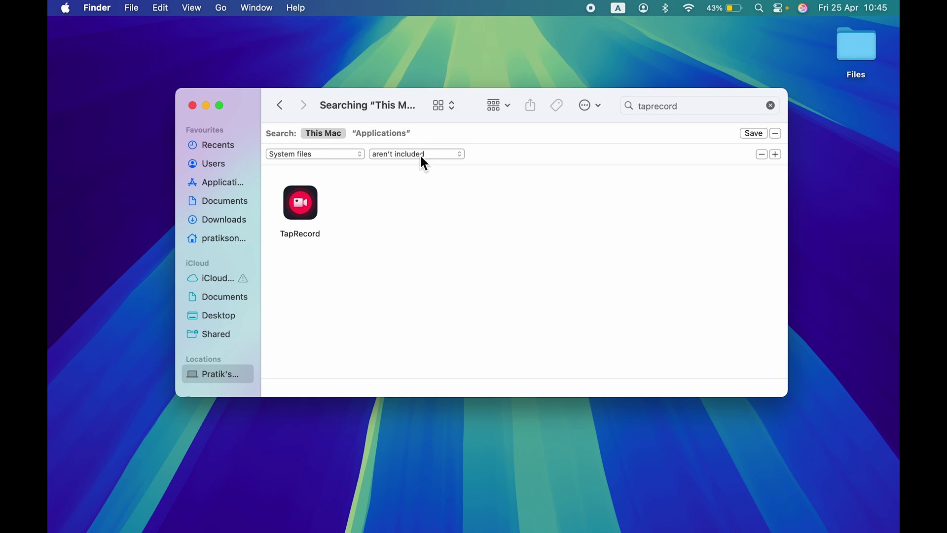
left_click(426, 157)
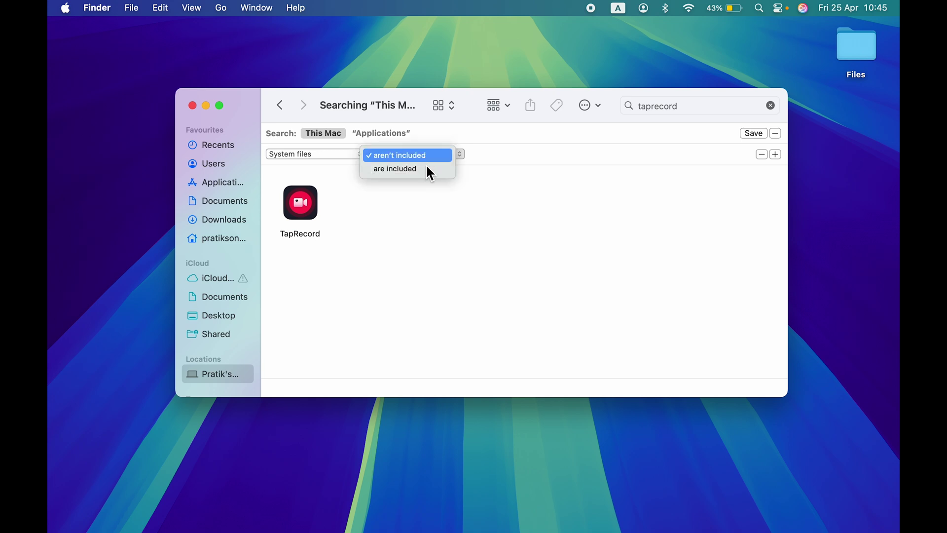
left_click(401, 170)
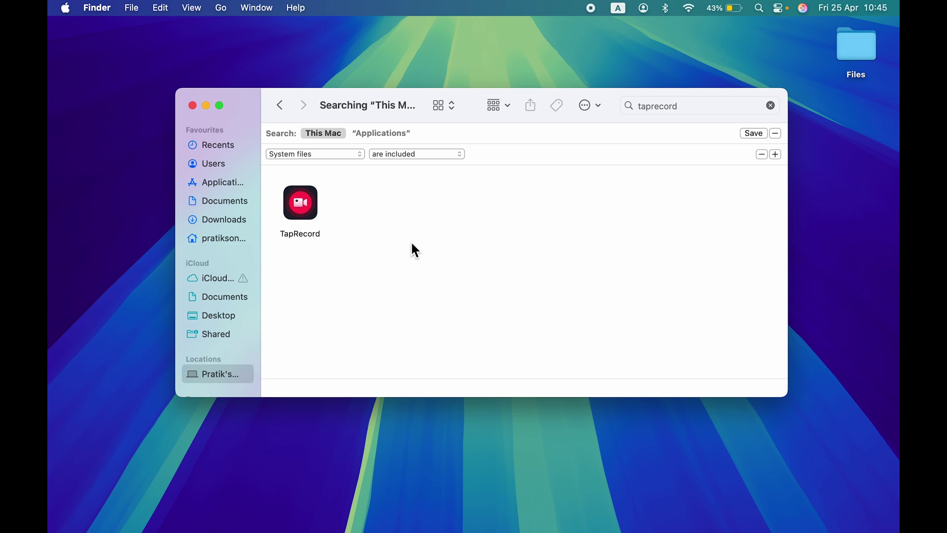
Step: Select everything found in the taprecord search and move it to the Trash
key("super+a")
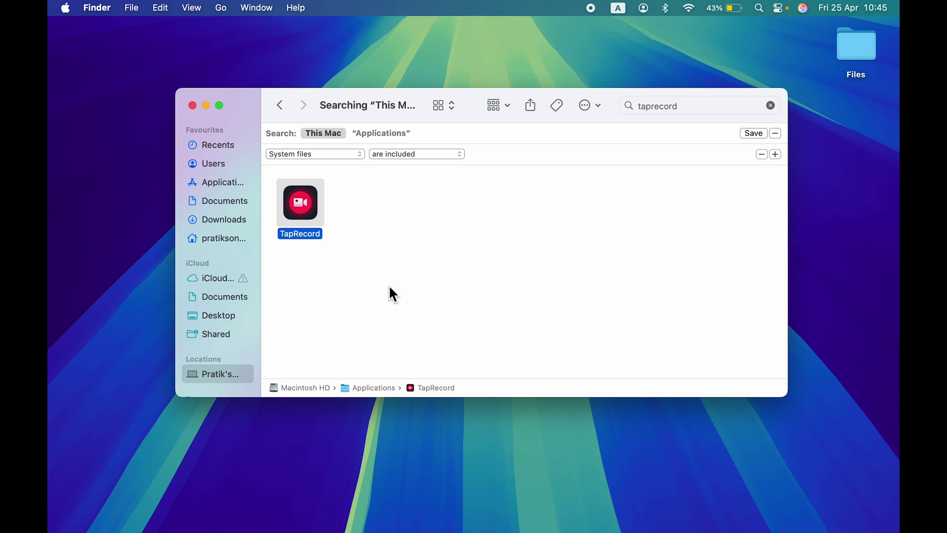
key("super+BackSpace")
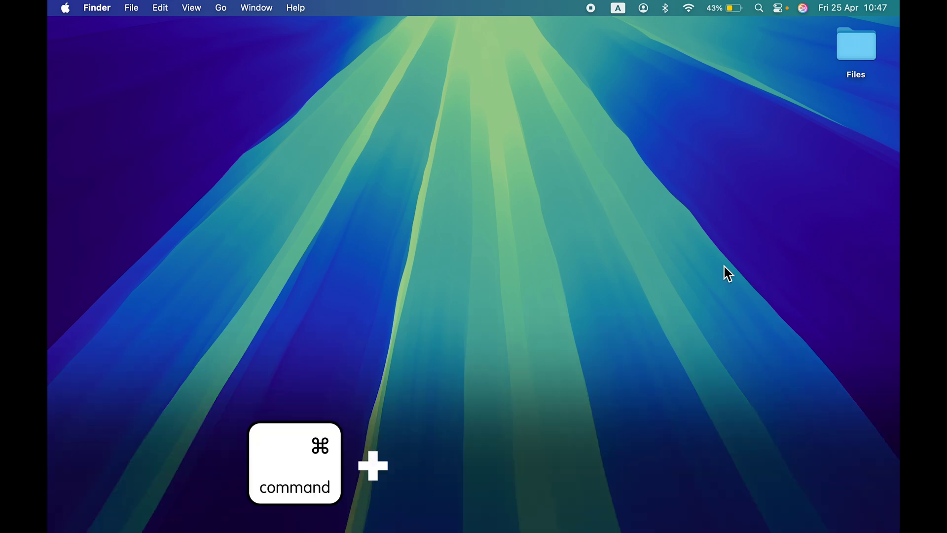
Step: Create a new folder on the desktop and leave it selected
key("super+shift+n")
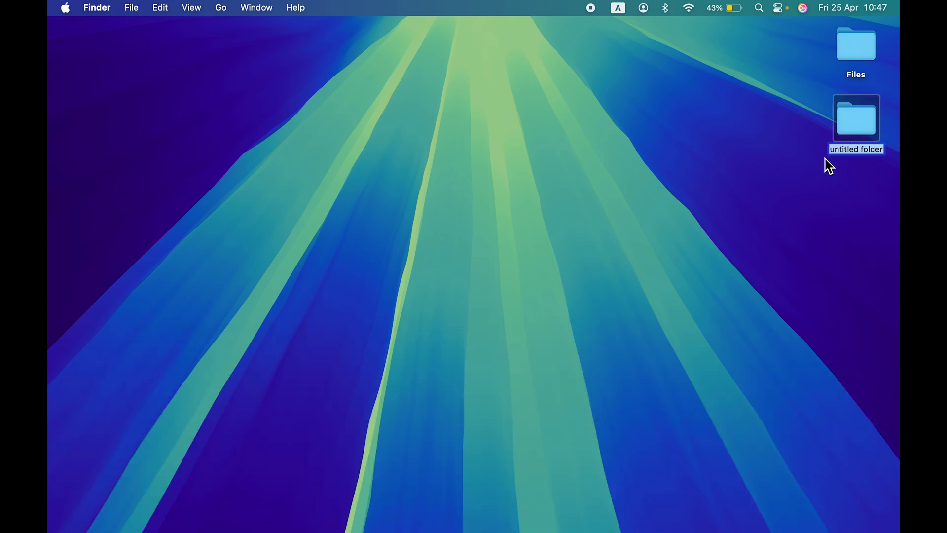
left_click(829, 197)
left_click(862, 127)
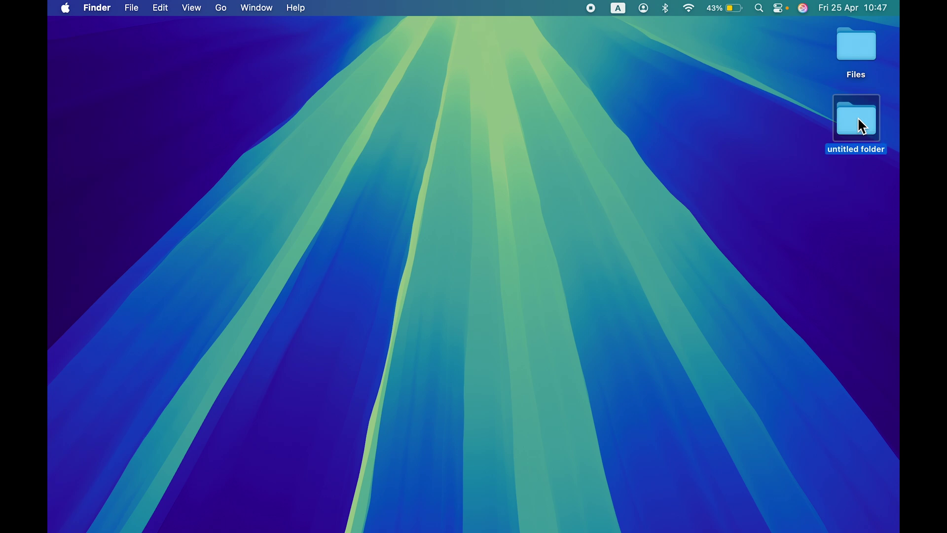
Step: Rename the new untitled folder on the desktop to A and deselect it
key("Return")
type("hcjscvnc")
key("BackSpace")
key("BackSpace")
key("BackSpace")
key("BackSpace")
key("BackSpace")
key("BackSpace")
key("BackSpace")
key("BackSpace")
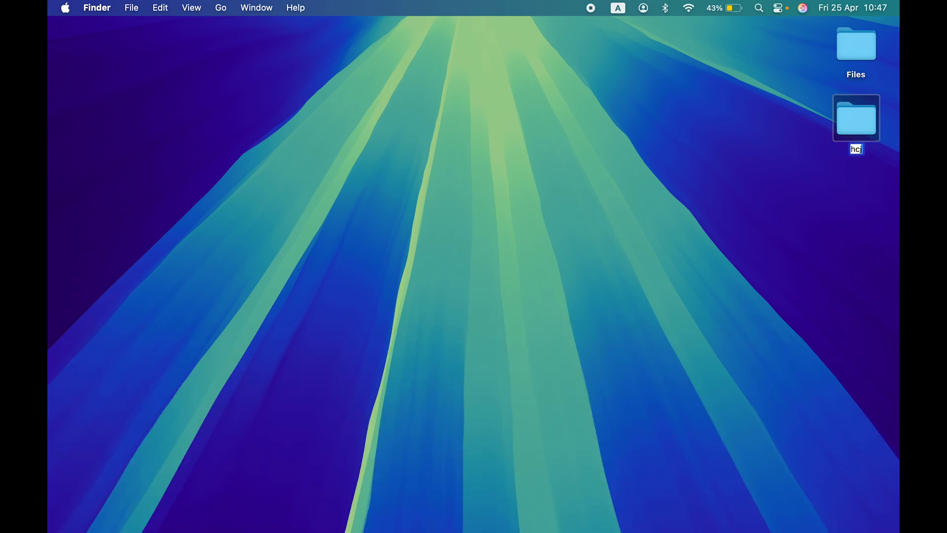
type("A")
key("Return")
left_click(671, 136)
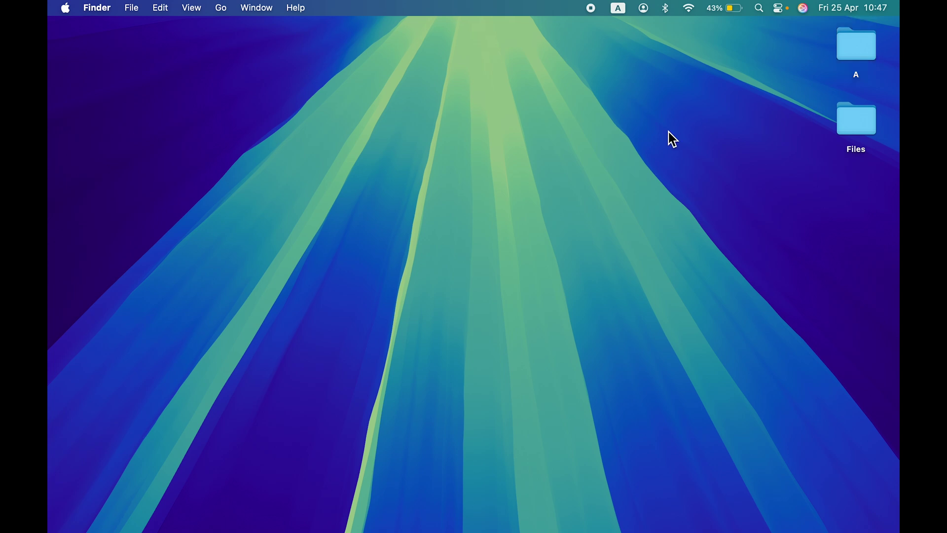
Step: Permanently delete folder A from the desktop, bypassing the Trash
left_click(866, 49)
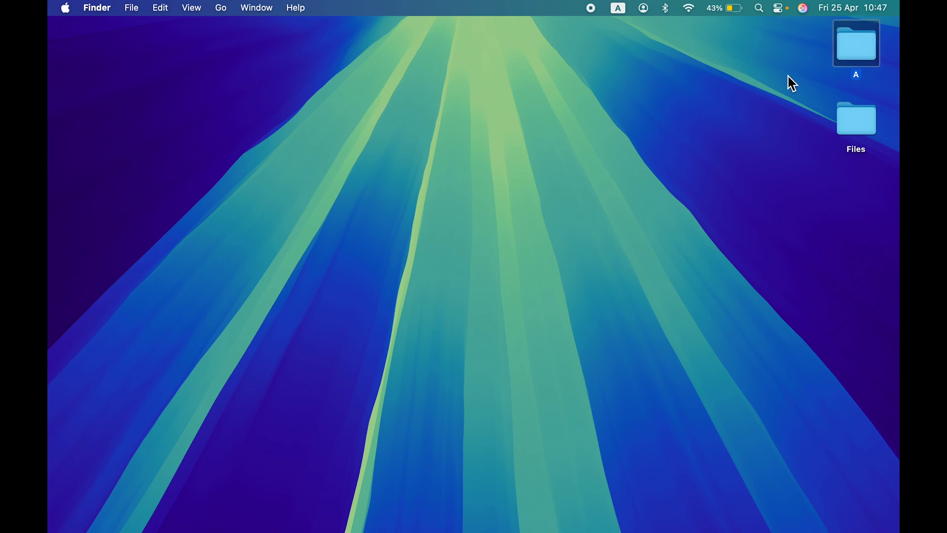
key("alt+super+BackSpace")
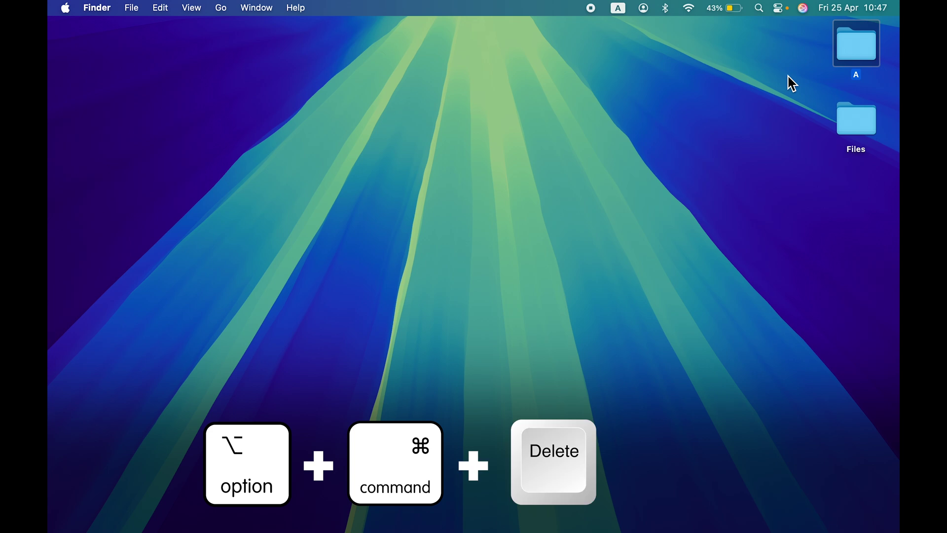
Step: Open App Store and Safari and switch back and forth between the two open apps
left_click(539, 517)
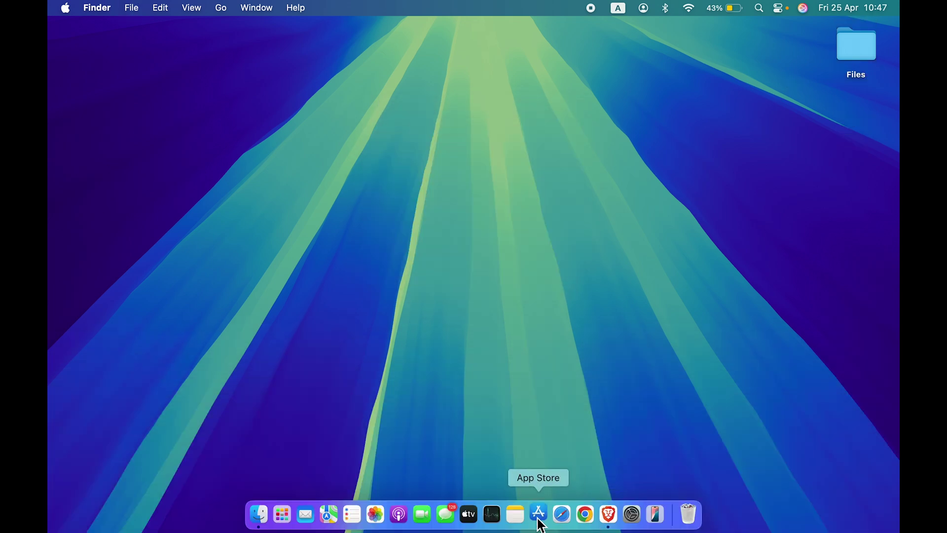
left_click(563, 518)
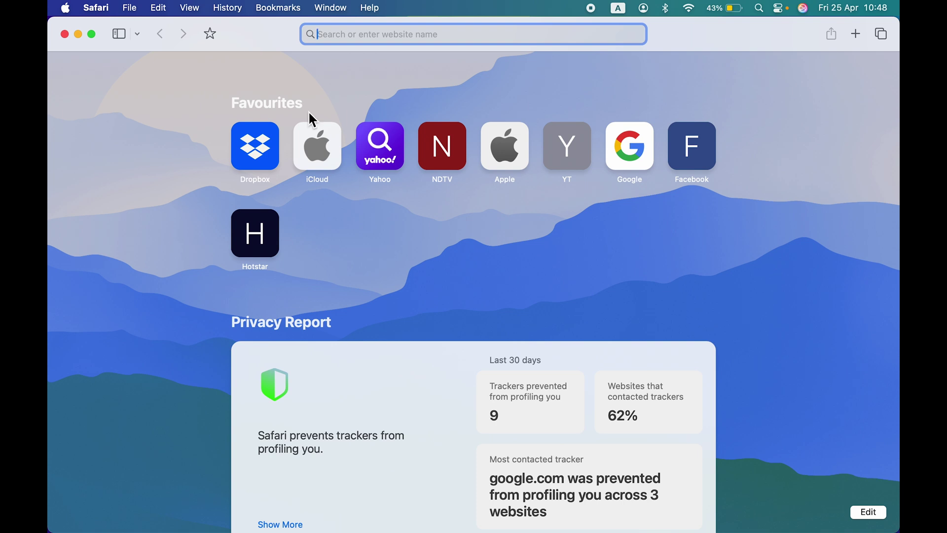
key("super+Tab")
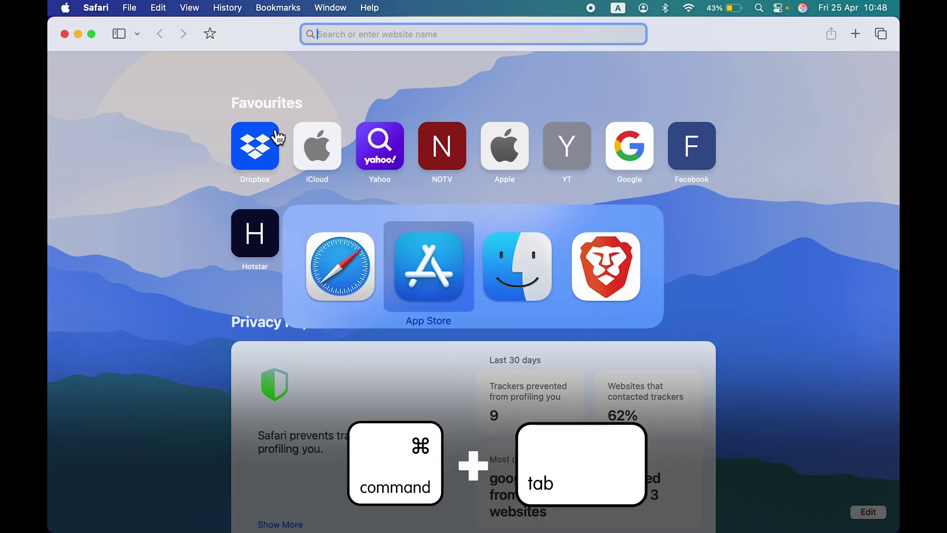
key("super+Tab")
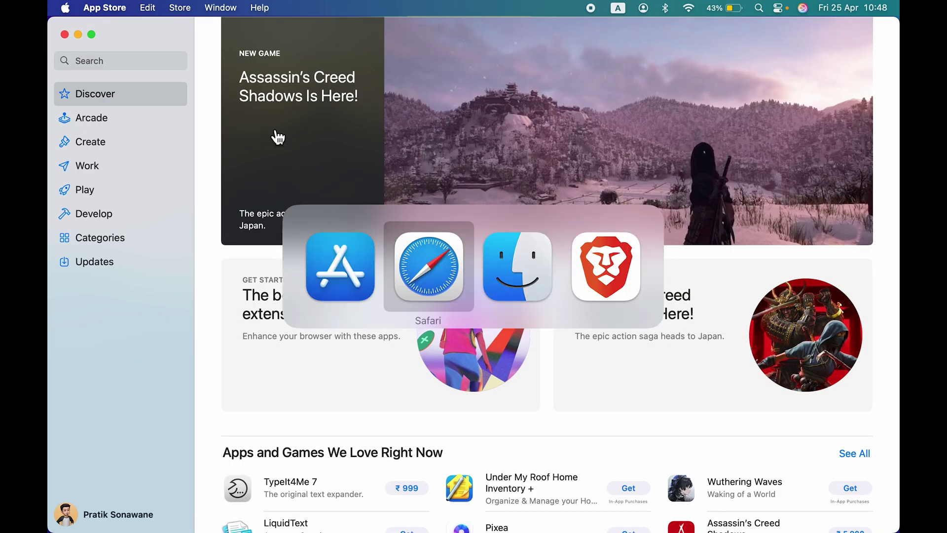
key("super+Tab")
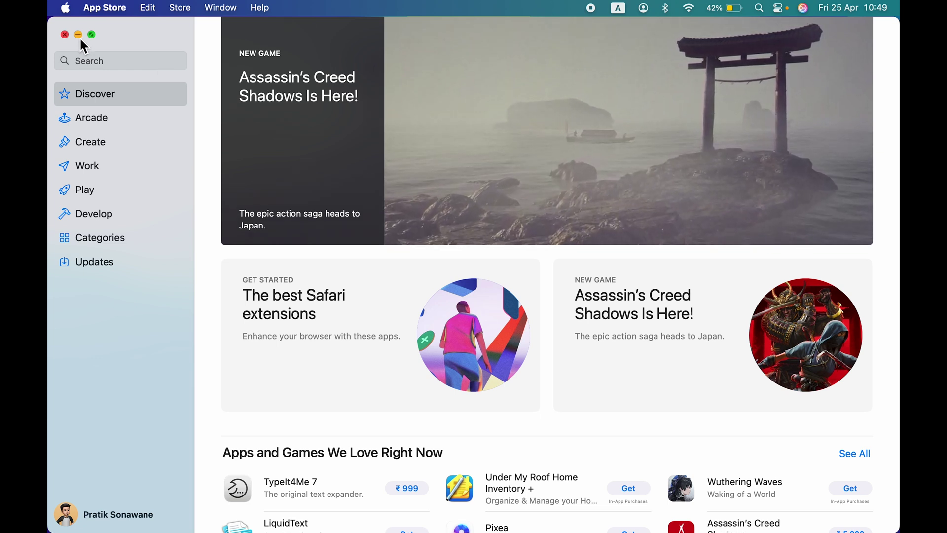
Step: Minimise the App Store window and the Safari window so that the desktop is clear
left_click(78, 36)
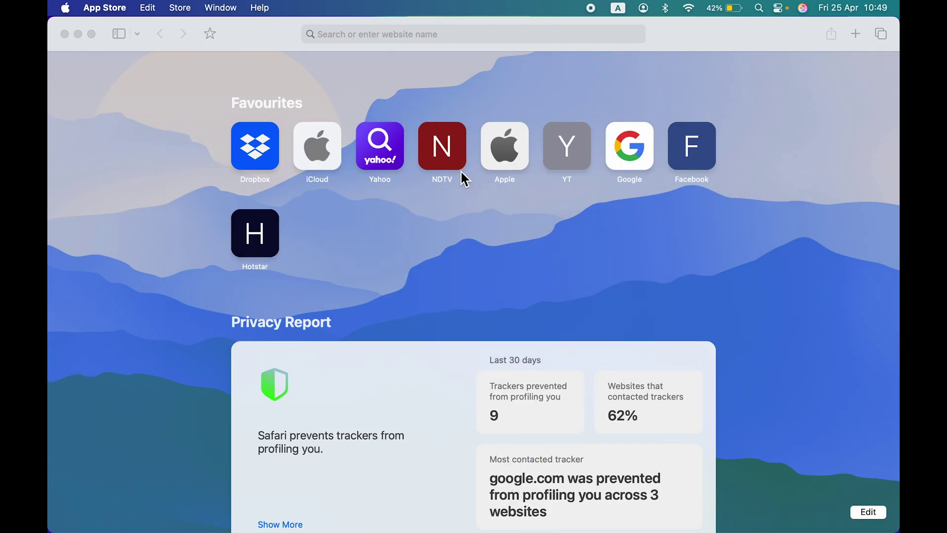
left_click(247, 37)
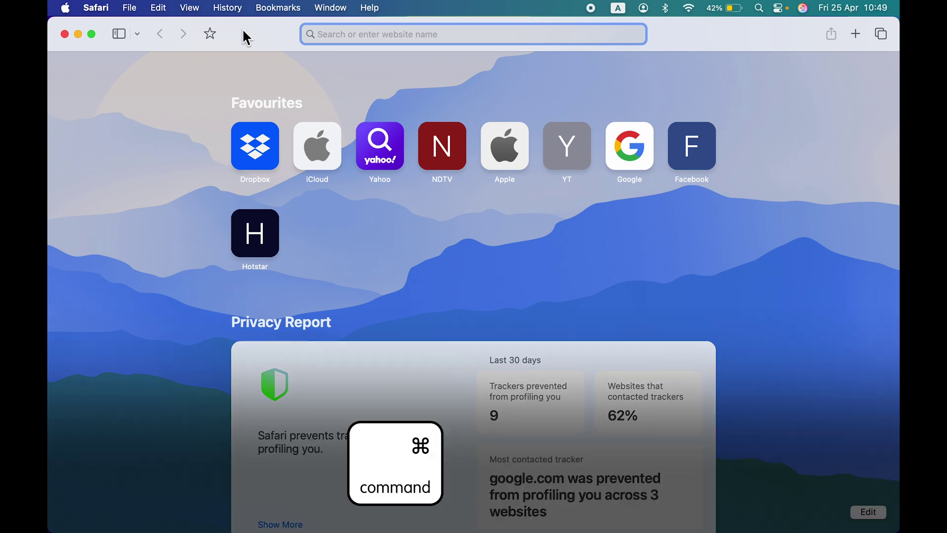
key("super+m")
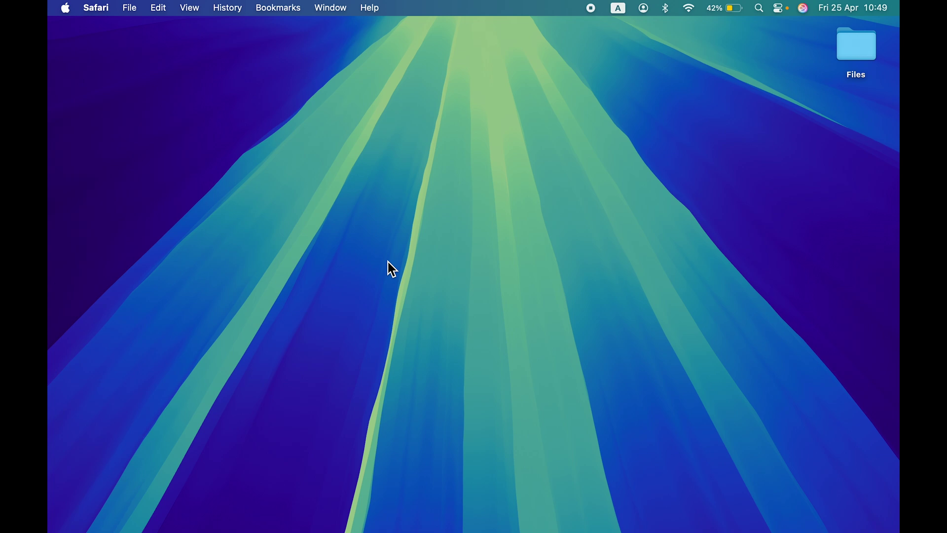
Step: Switch between the minimised App Store and Safari apps, and restore both of their windows
key("super+Tab")
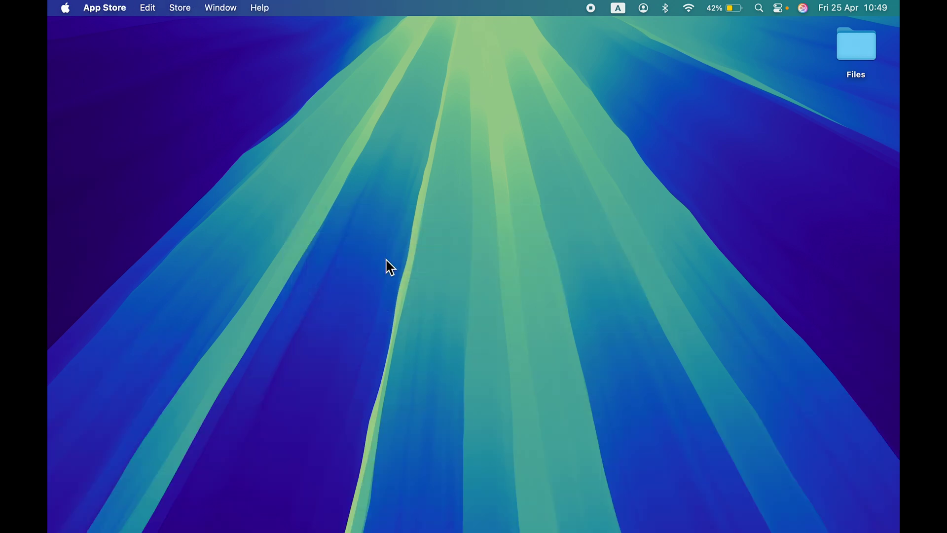
key("super+Tab")
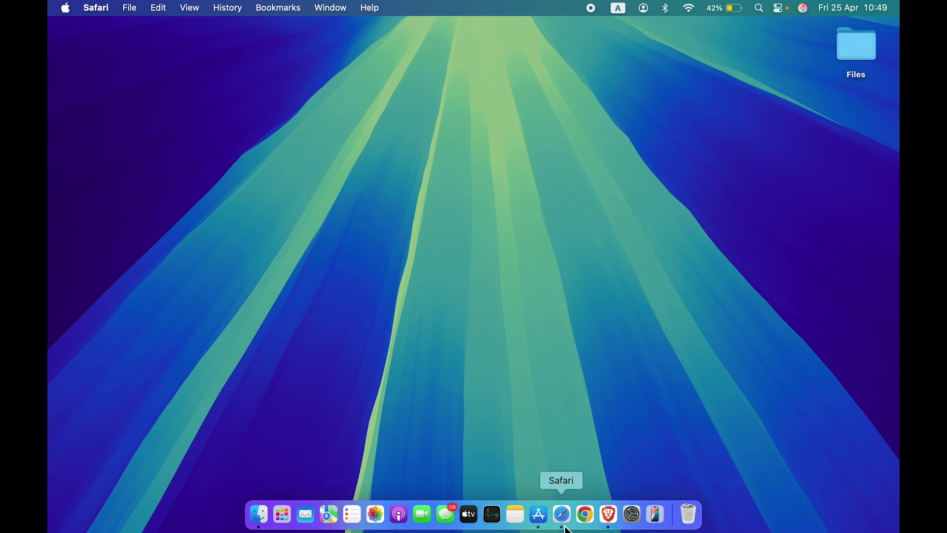
left_click(565, 515)
left_click(546, 517)
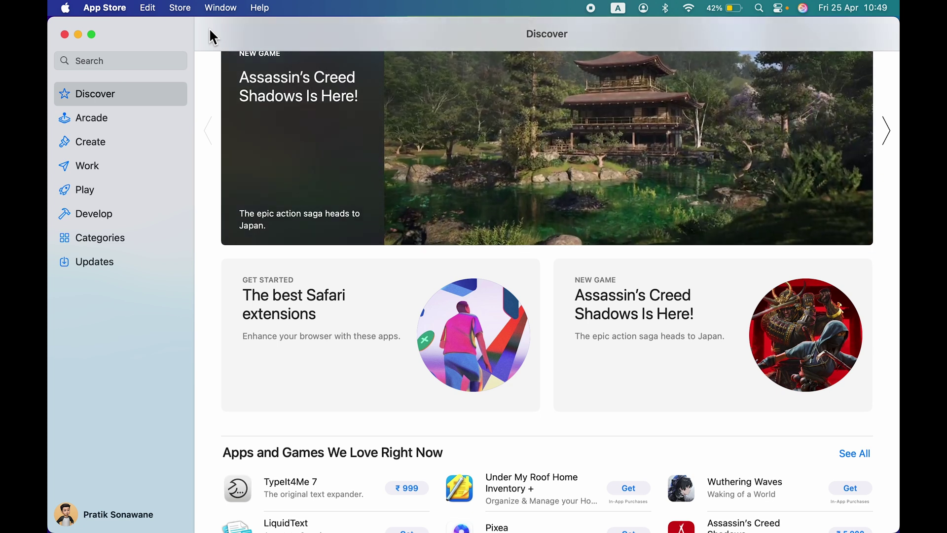
Step: Hide both the App Store and Safari apps
key("super+h")
key("super+h")
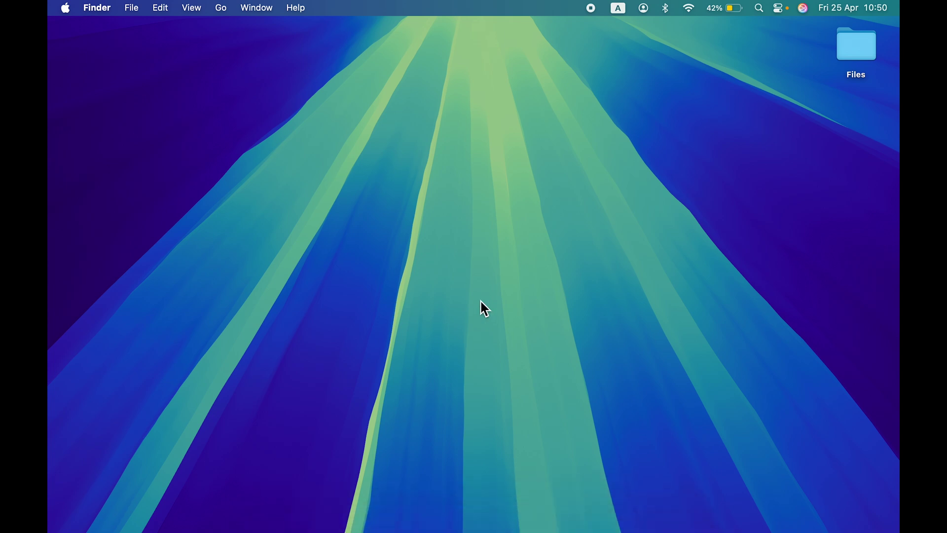
Step: Bring the hidden Safari and App Store windows back by switching apps, and hide both apps again
key("super+Tab")
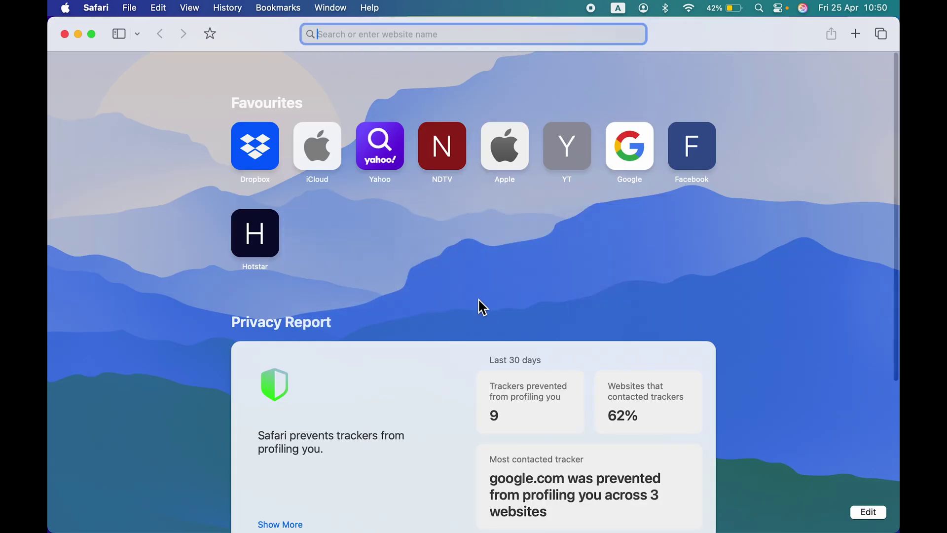
key("super+Tab")
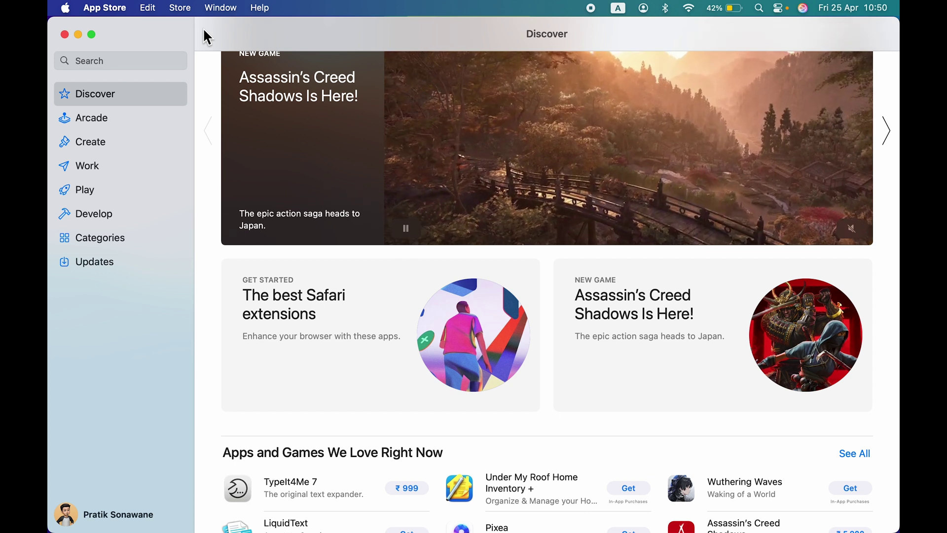
key("super+Tab")
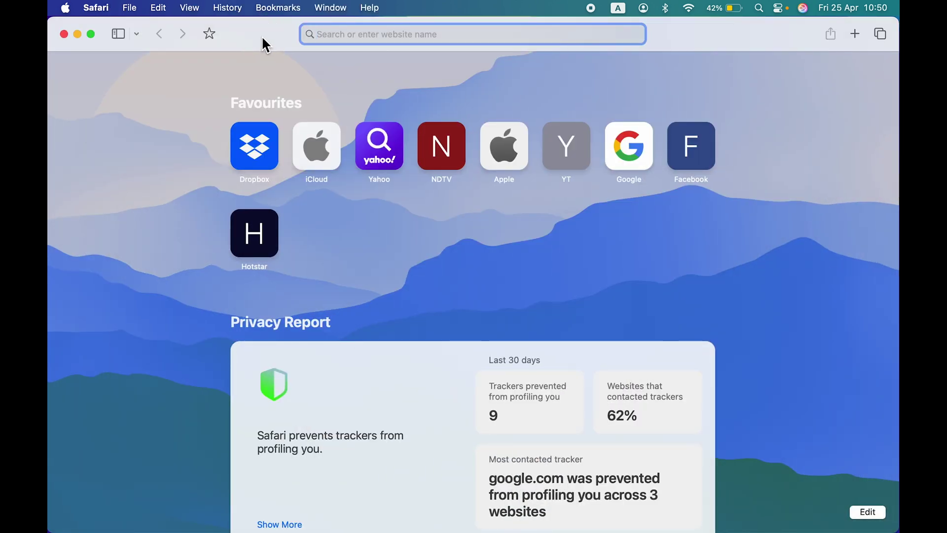
key("super+h")
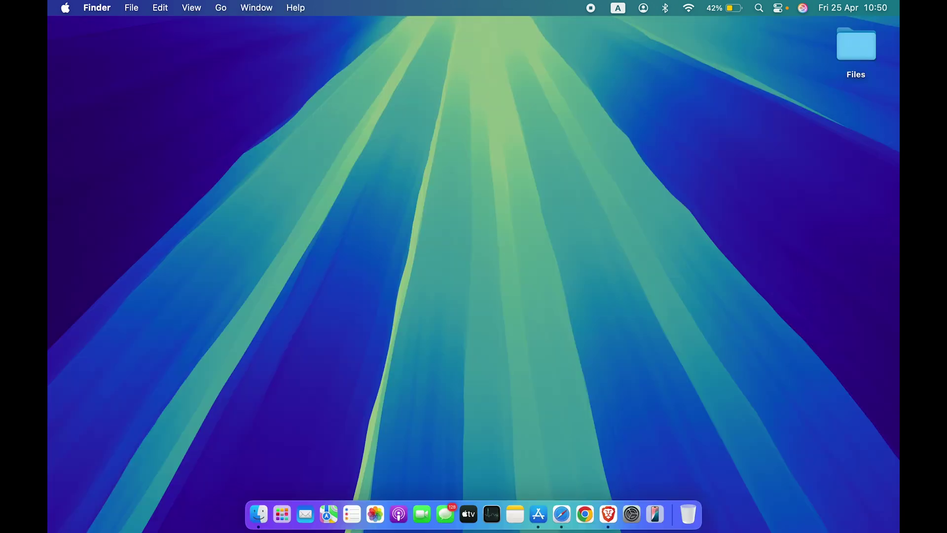